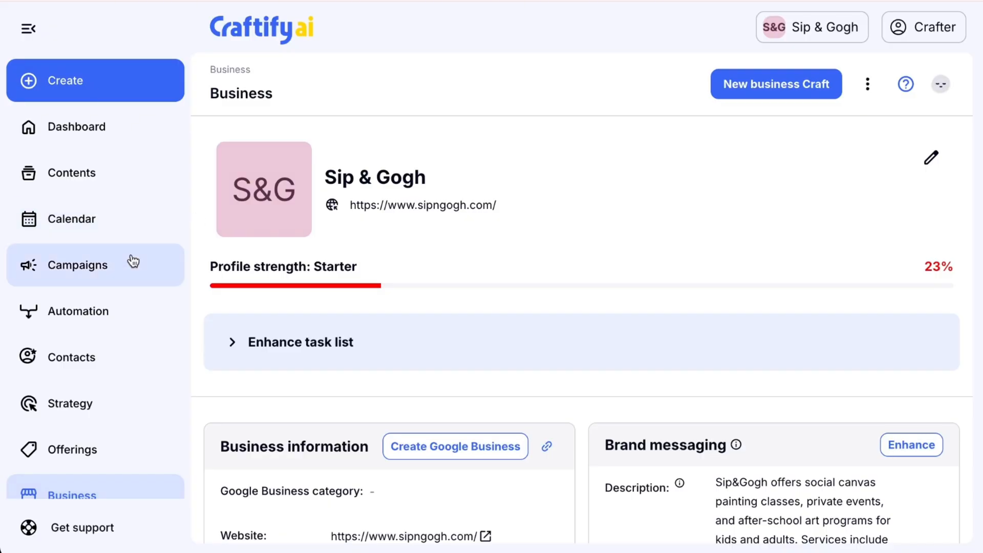
# Review the Sip & Gogh business profile, covering its business information, brand messaging and visual identity.
pyautogui.scroll(-1, 132, 259)
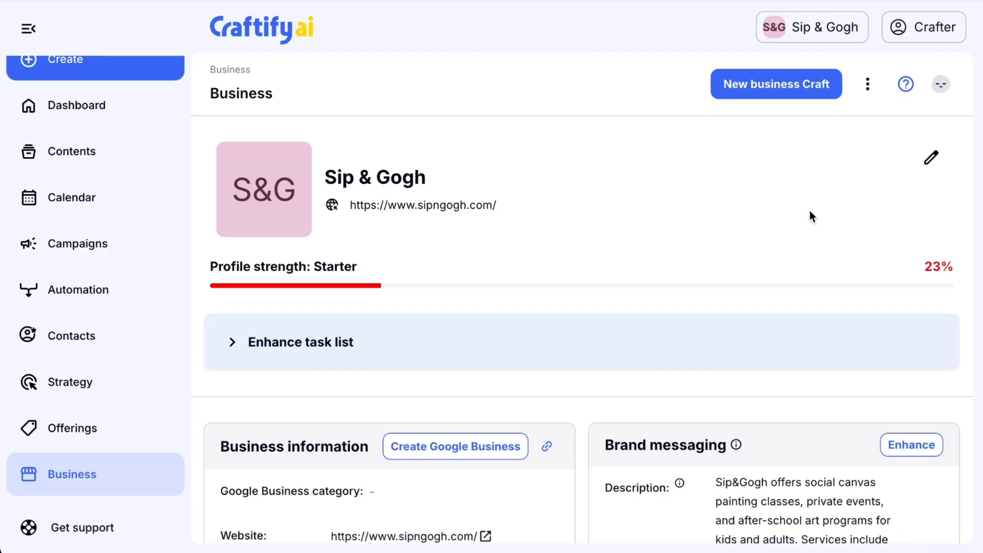
pyautogui.scroll(-5, 810, 211)
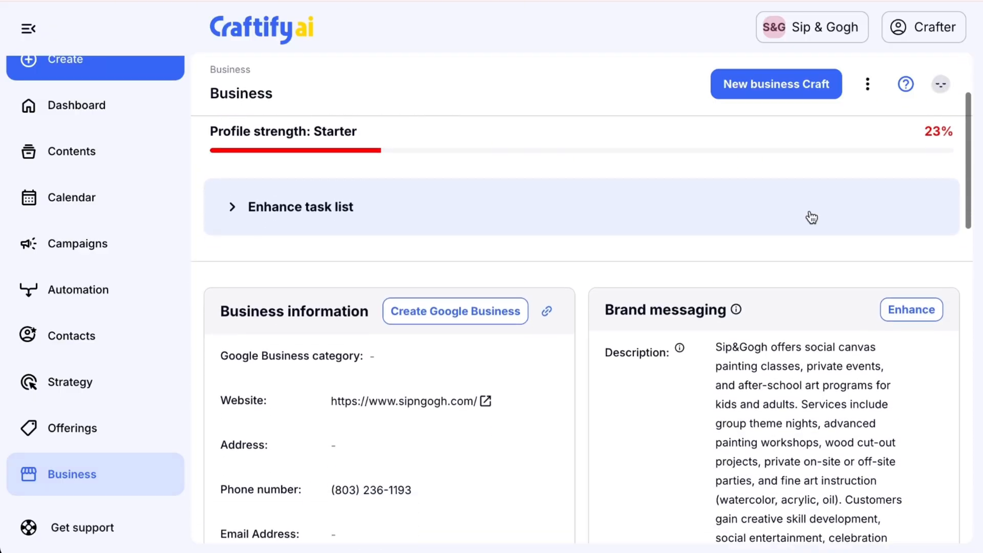
pyautogui.scroll(-1, 810, 210)
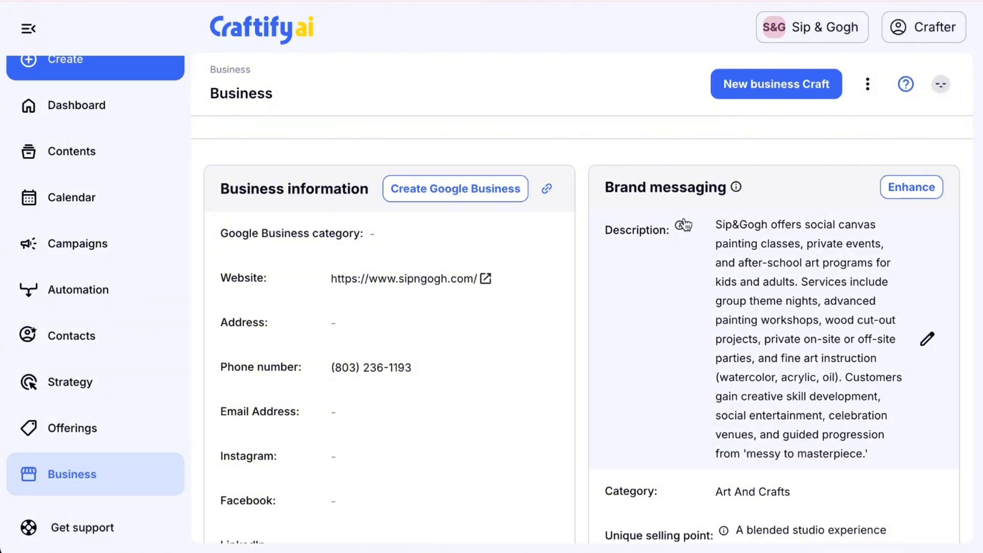
pyautogui.scroll(-2, 832, 392)
pyautogui.scroll(-3, 831, 393)
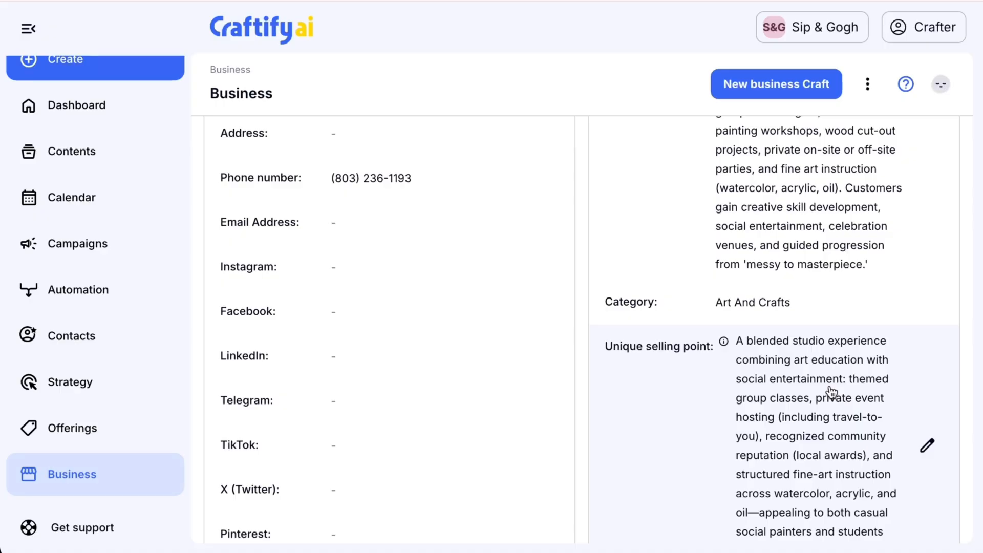
pyautogui.scroll(-2, 832, 393)
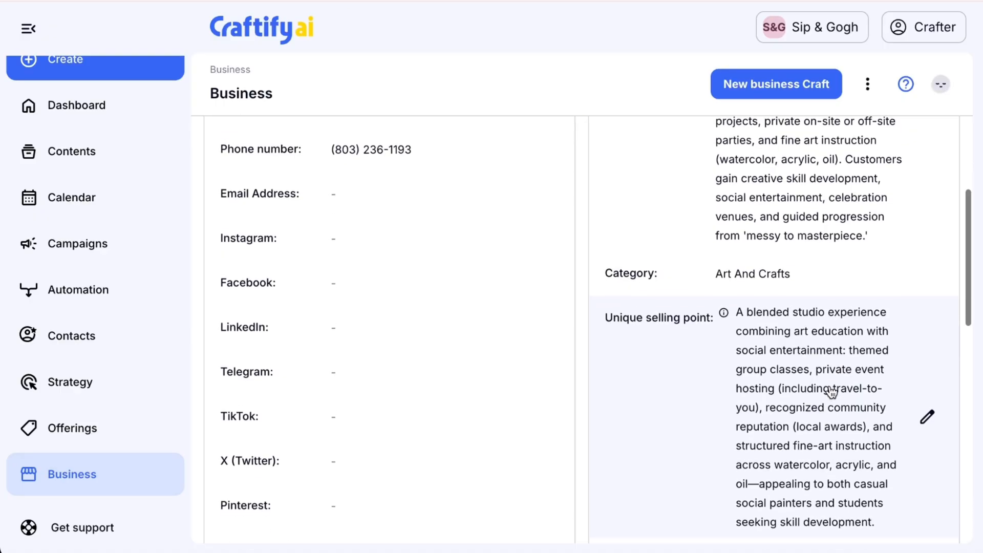
pyautogui.scroll(5, 832, 392)
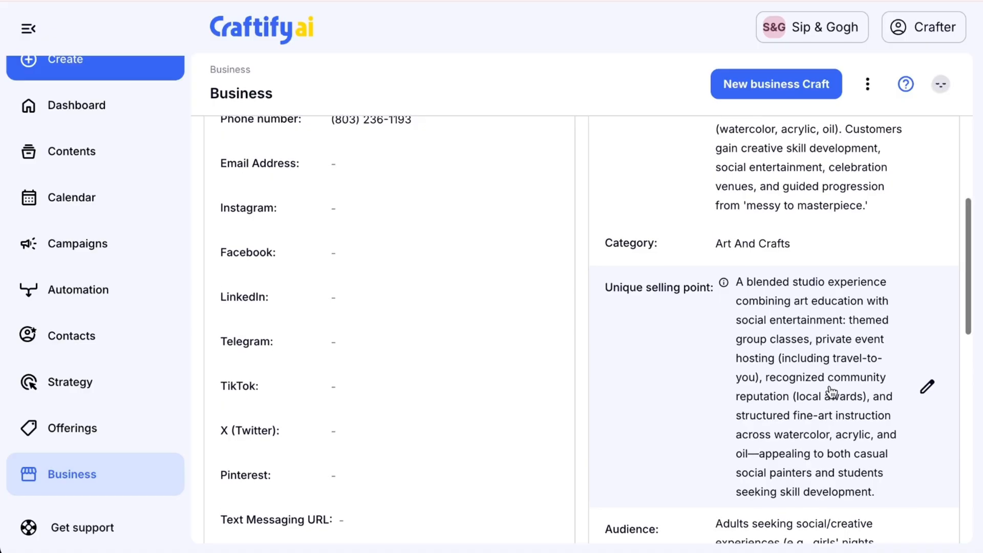
pyautogui.scroll(-6, 832, 392)
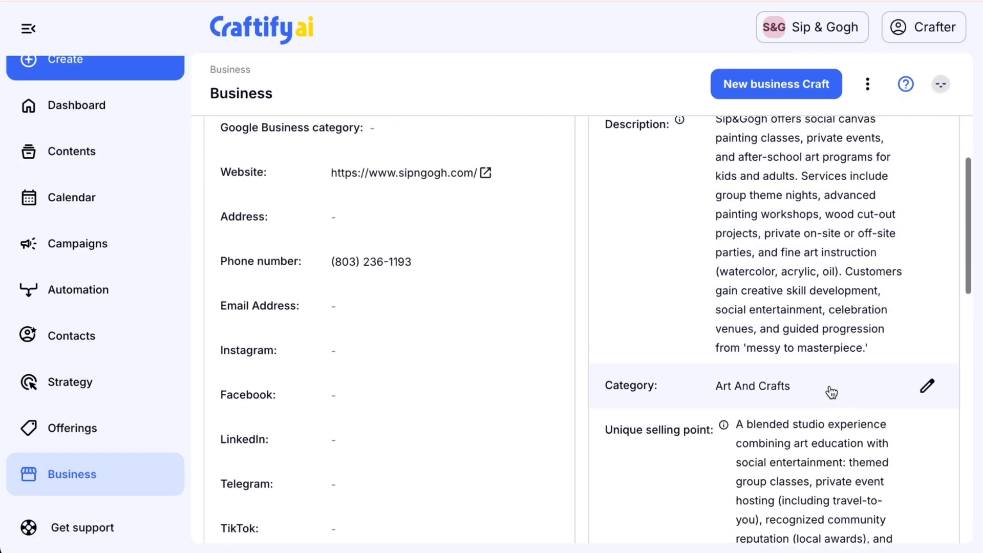
pyautogui.scroll(-4, 831, 392)
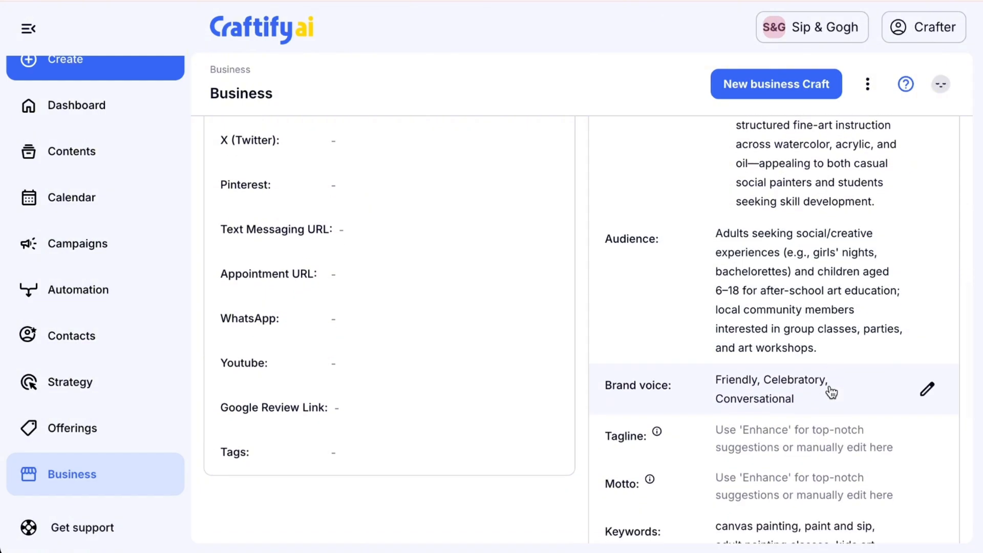
pyautogui.scroll(-5, 831, 392)
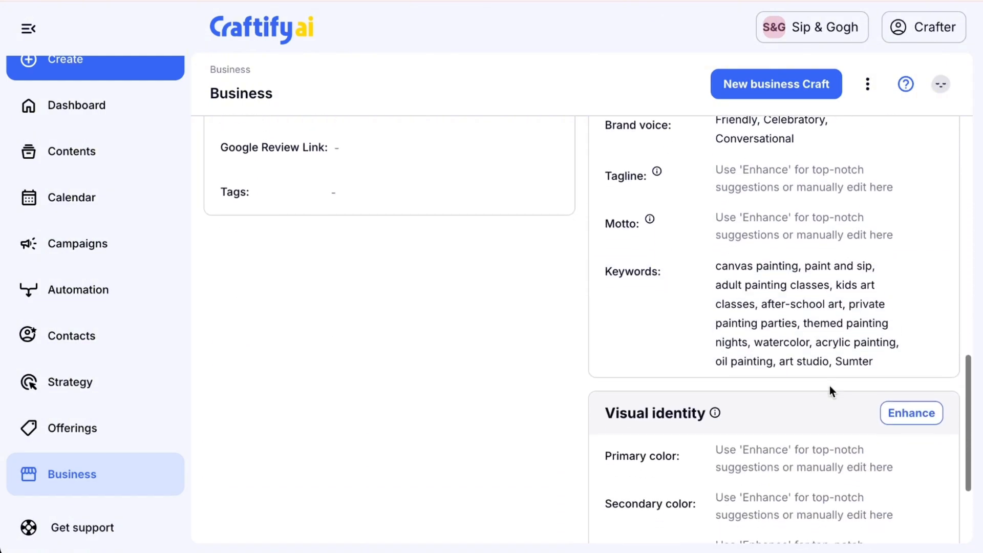
pyautogui.scroll(-3, 830, 385)
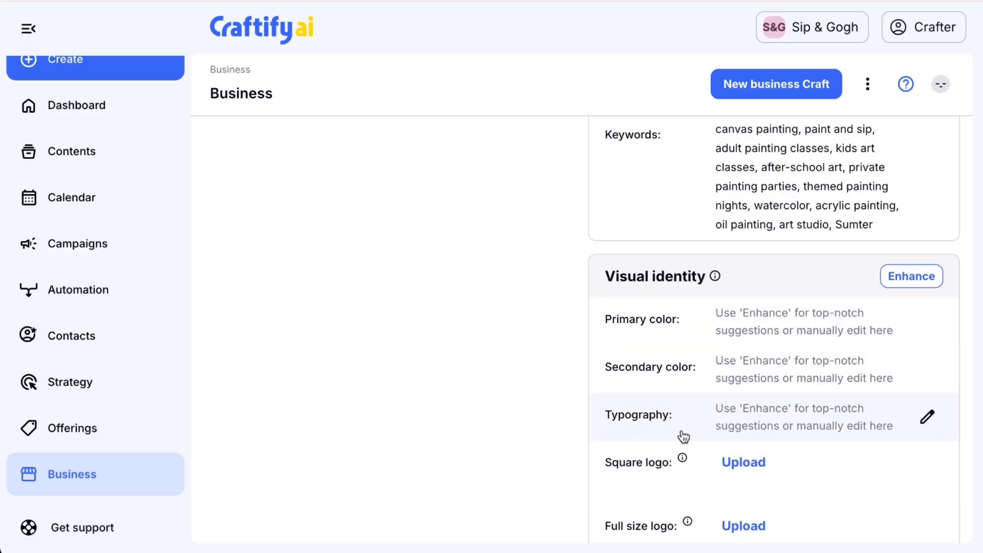
pyautogui.scroll(-1, 683, 435)
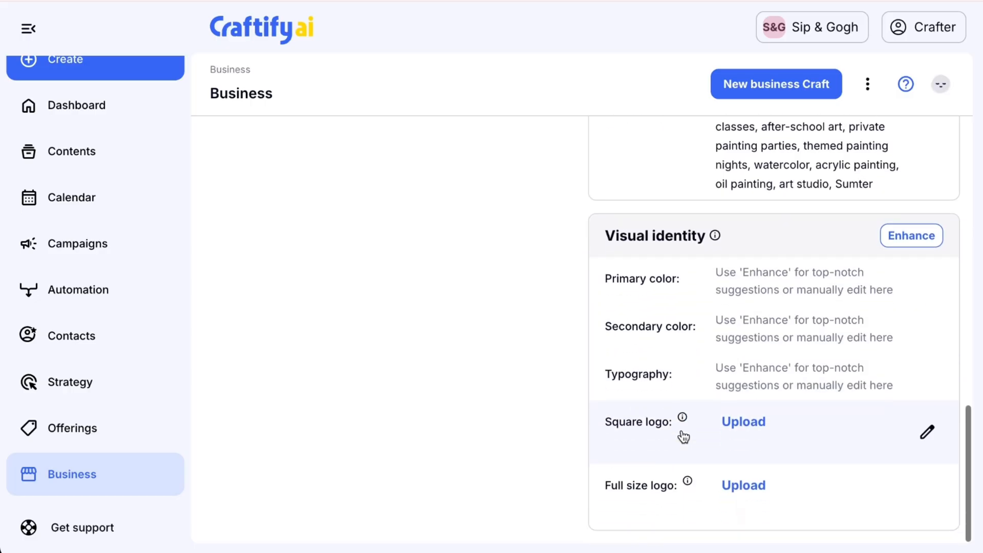
# Upload sipngogh+logo.png from the Documents folder as the square logo in the visual identity.
pyautogui.click(755, 426)
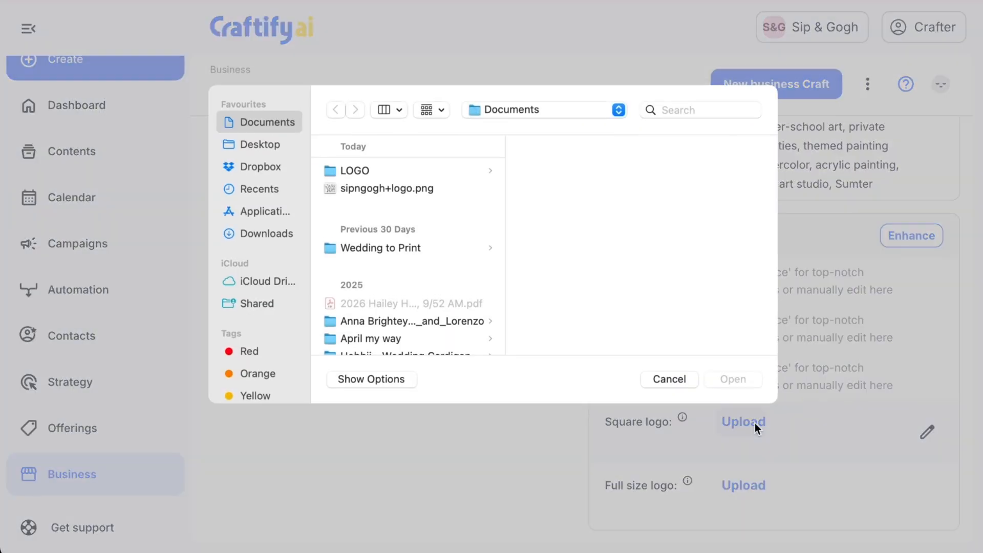
pyautogui.click(450, 191)
pyautogui.click(725, 379)
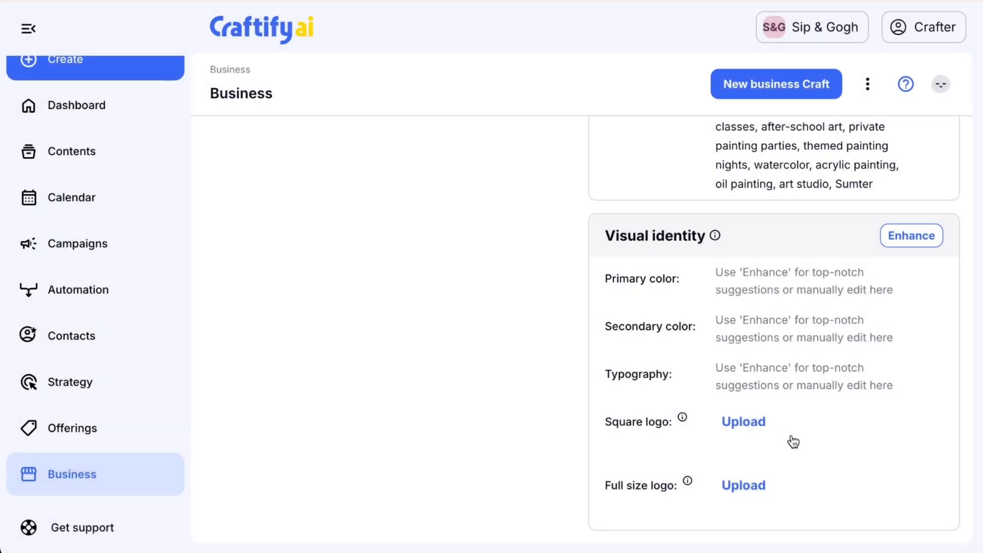
pyautogui.click(698, 434)
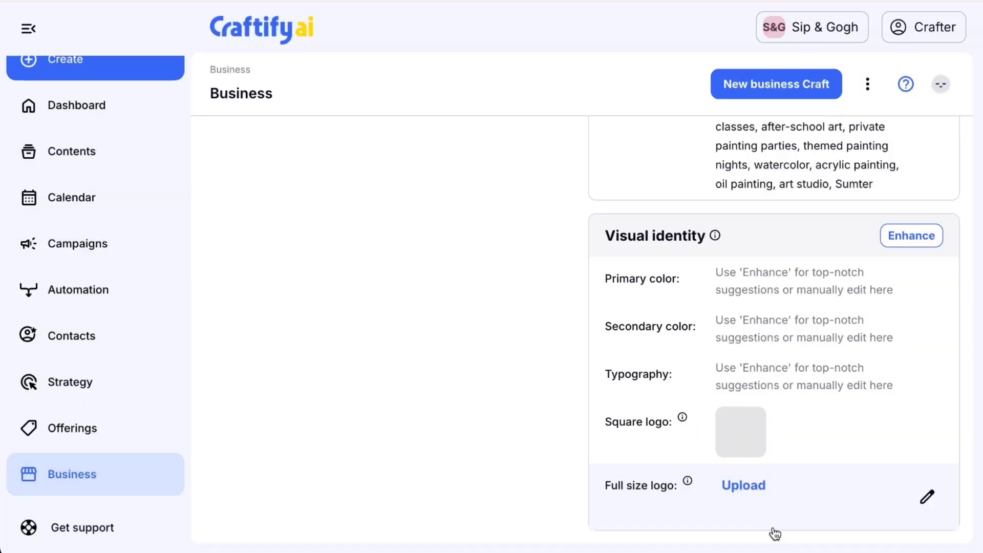
# Upload sipngogh+logo.png from the Documents folder as the full size logo in the visual identity.
pyautogui.click(744, 487)
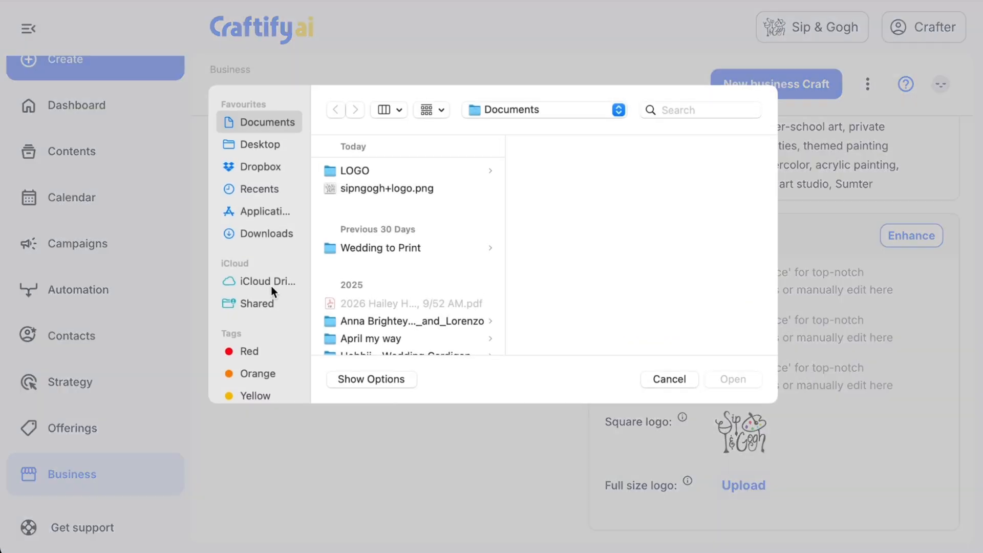
pyautogui.click(388, 189)
pyautogui.click(747, 385)
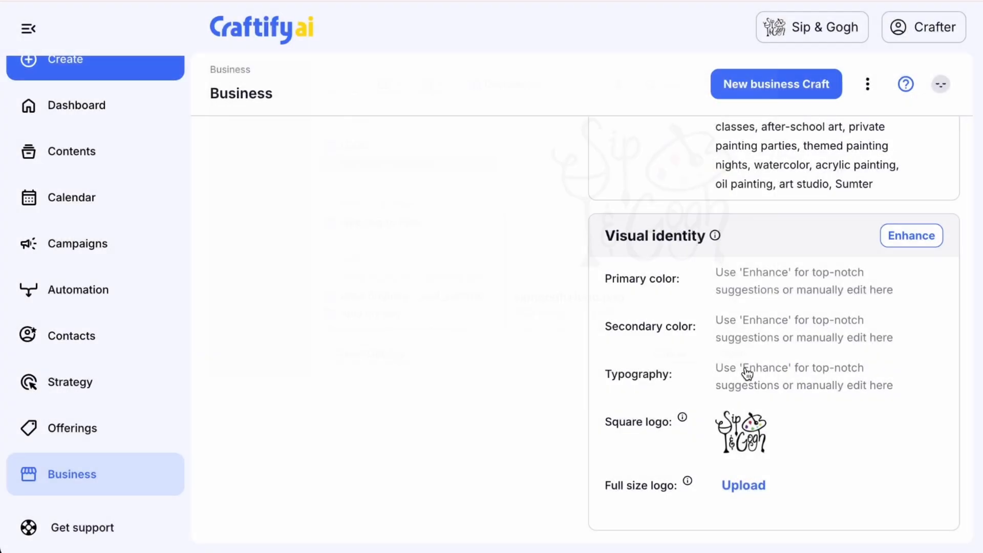
pyautogui.click(692, 430)
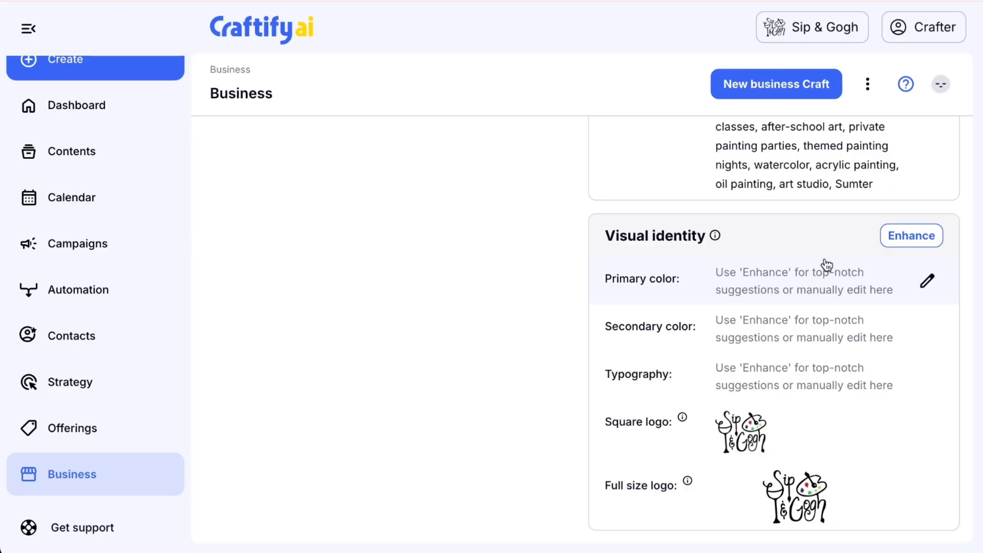
# Generate brand color suggestions with the visual identity's Enhance function and compare the proposed primary and secondary color pairs.
pyautogui.click(905, 243)
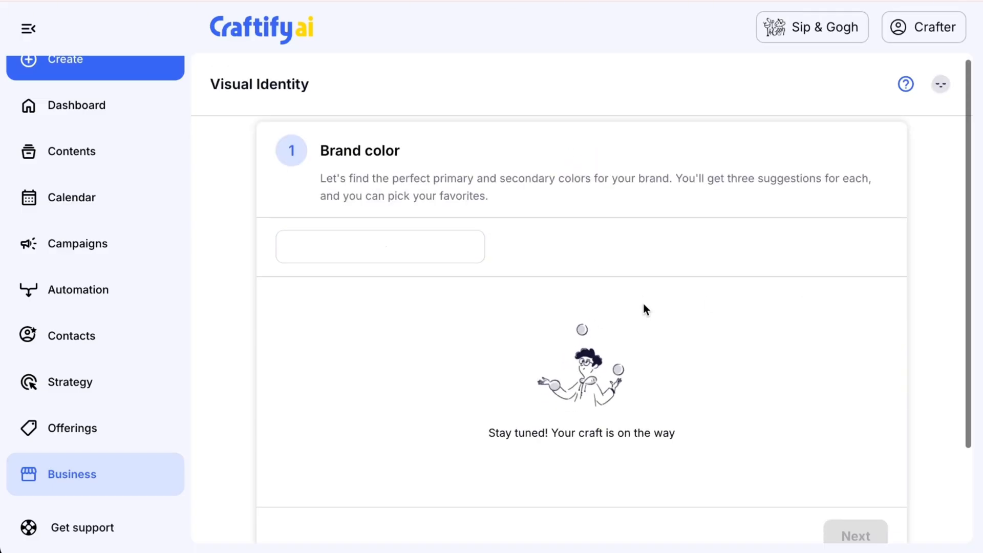
pyautogui.scroll(-1, 646, 310)
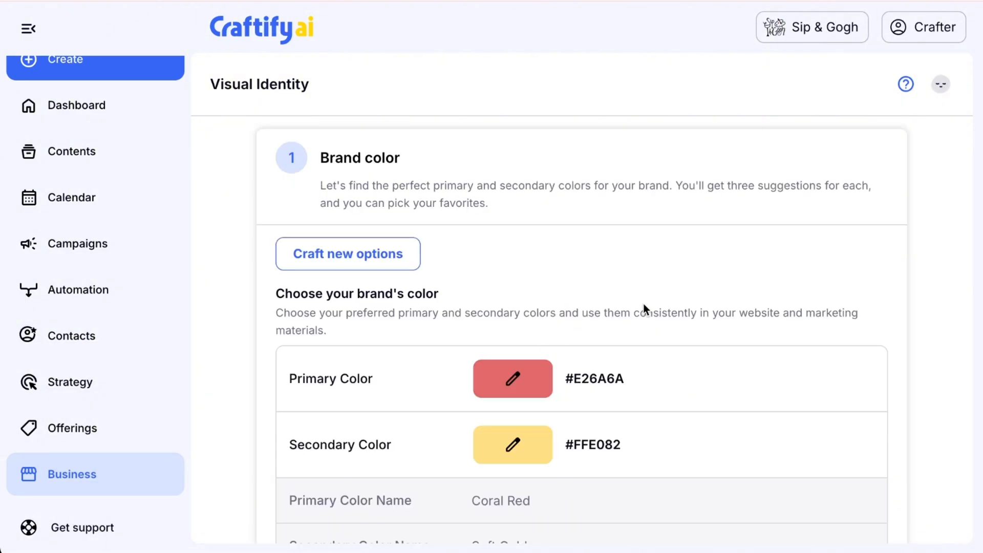
pyautogui.scroll(-3, 644, 306)
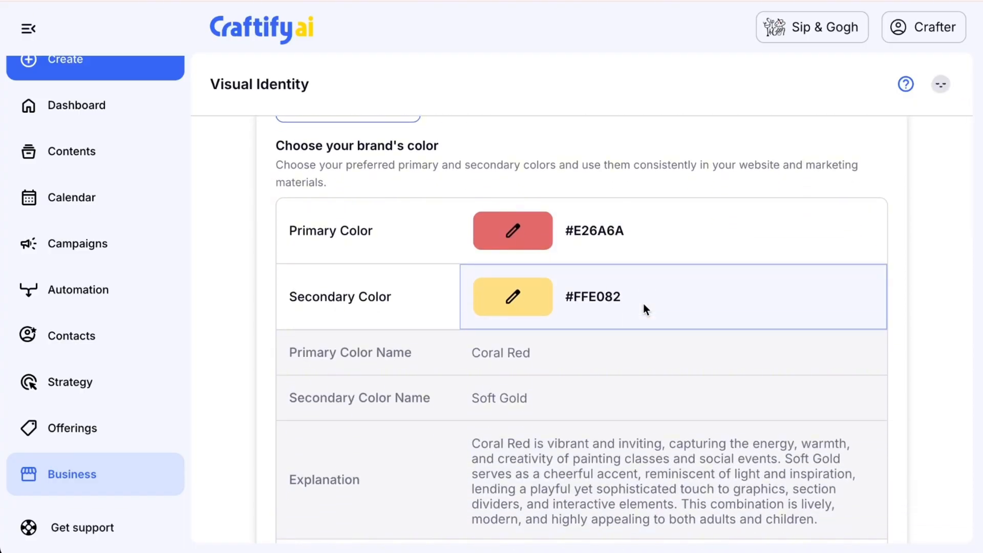
pyautogui.scroll(-1, 643, 303)
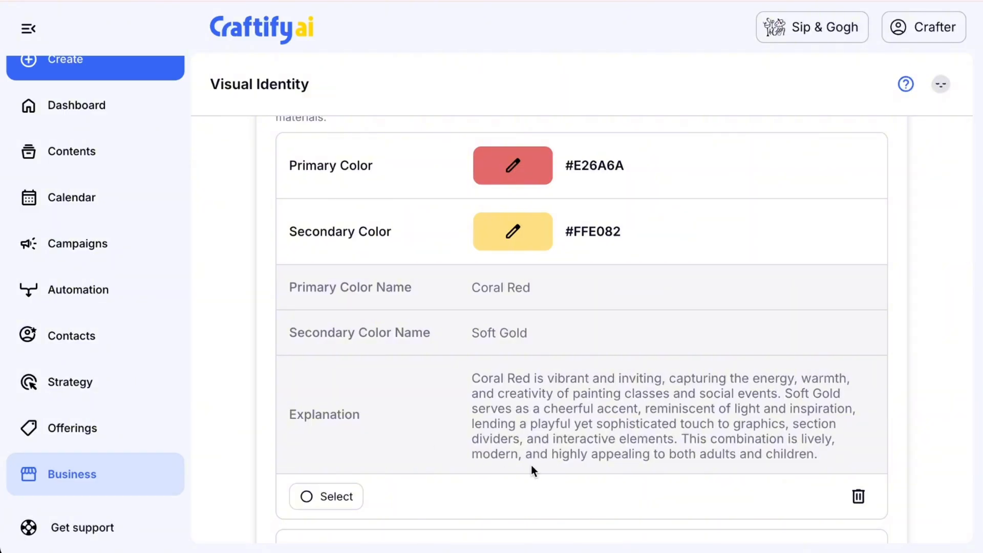
pyautogui.scroll(-3, 530, 465)
pyautogui.scroll(-10, 533, 469)
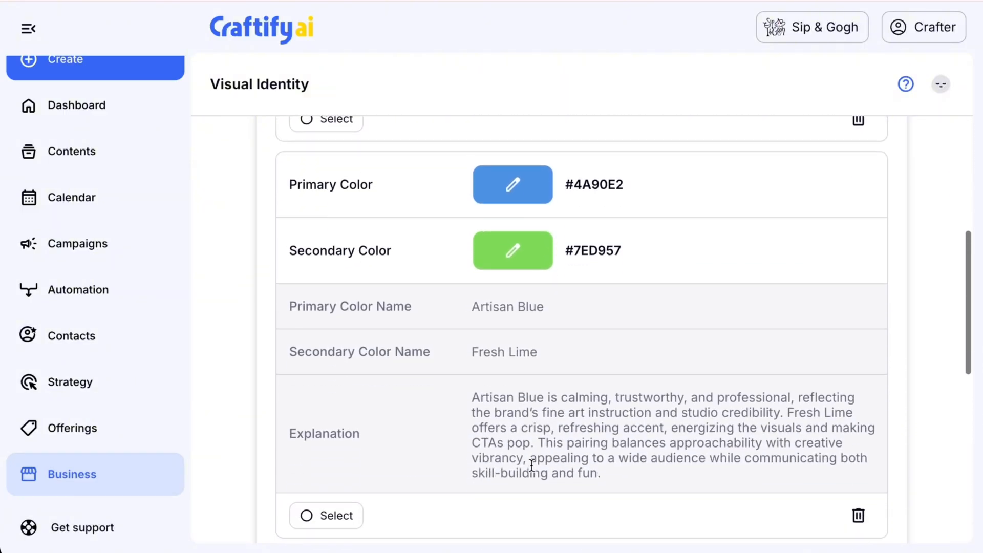
pyautogui.scroll(-5, 532, 466)
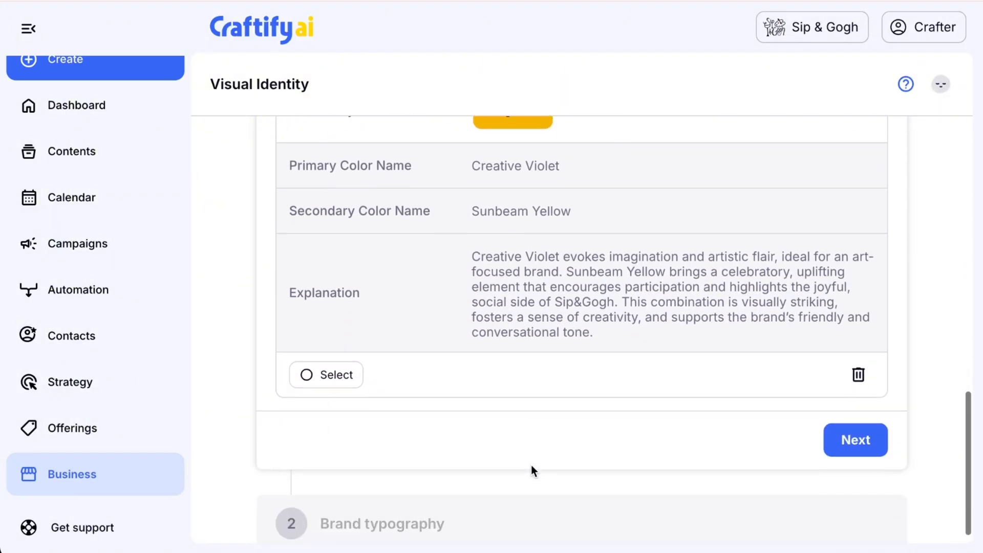
pyautogui.scroll(5, 531, 466)
pyautogui.scroll(10, 531, 465)
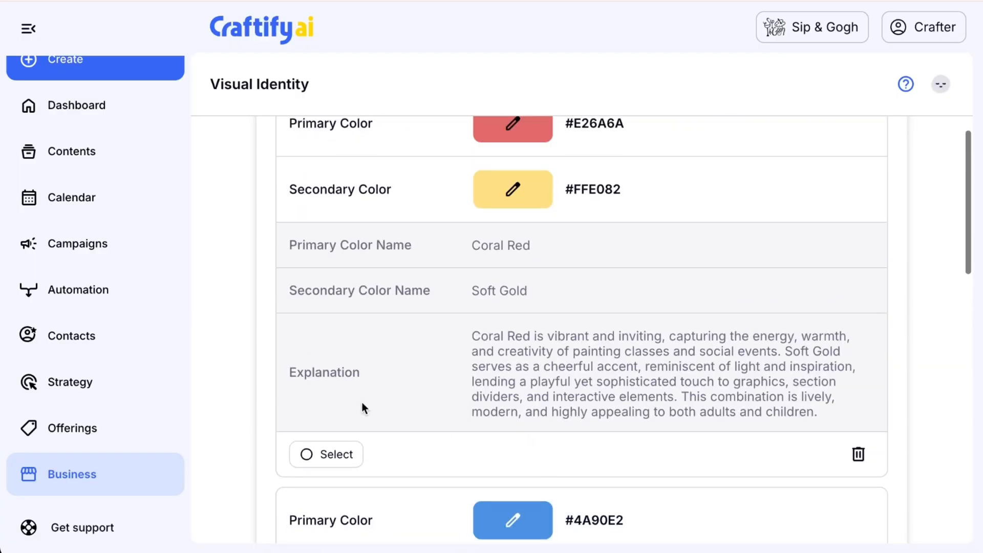
# Choose the Coral Red #E26A6A and Soft Gold #FFE082 pair as brand colors and proceed to brand typography.
pyautogui.click(327, 455)
pyautogui.scroll(2, 477, 380)
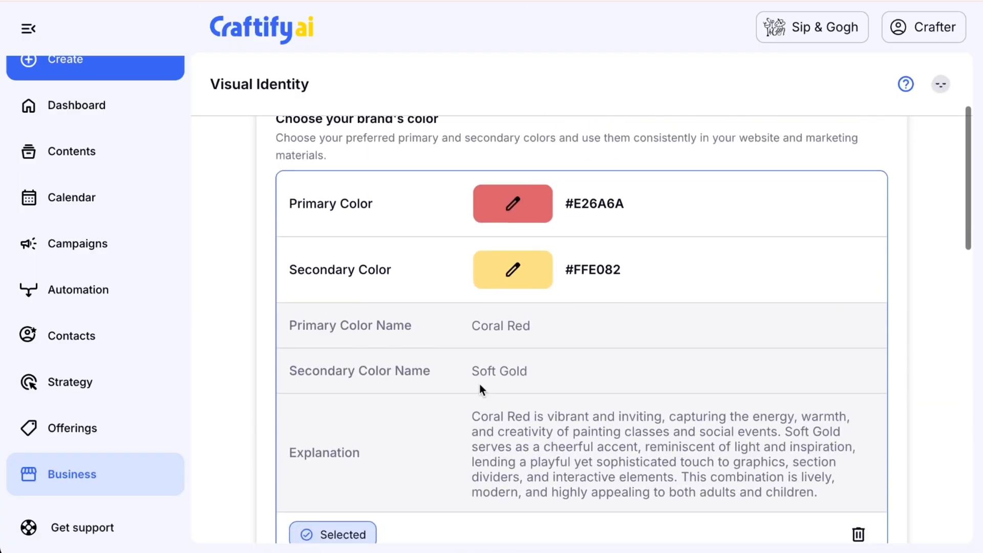
pyautogui.scroll(-12, 480, 387)
pyautogui.scroll(-7, 480, 391)
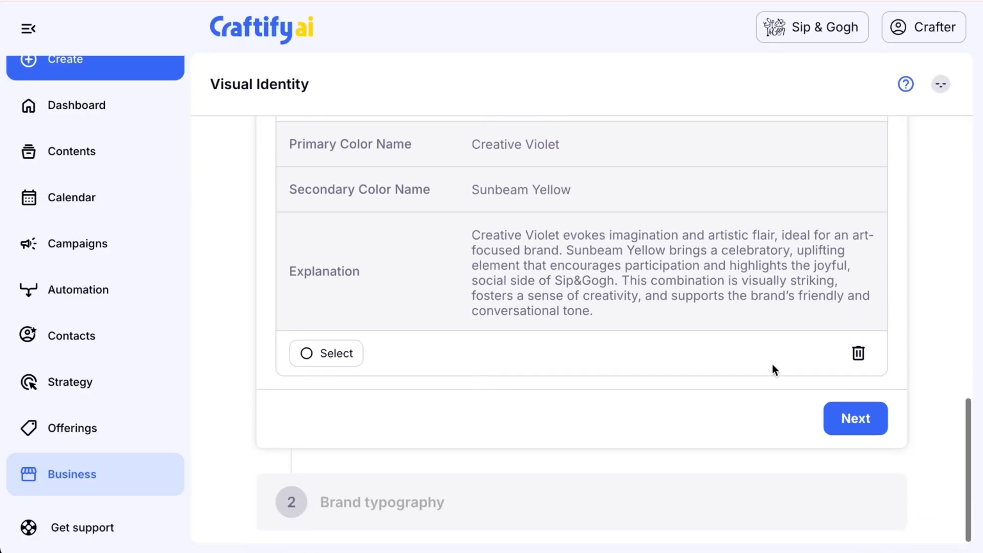
pyautogui.click(877, 427)
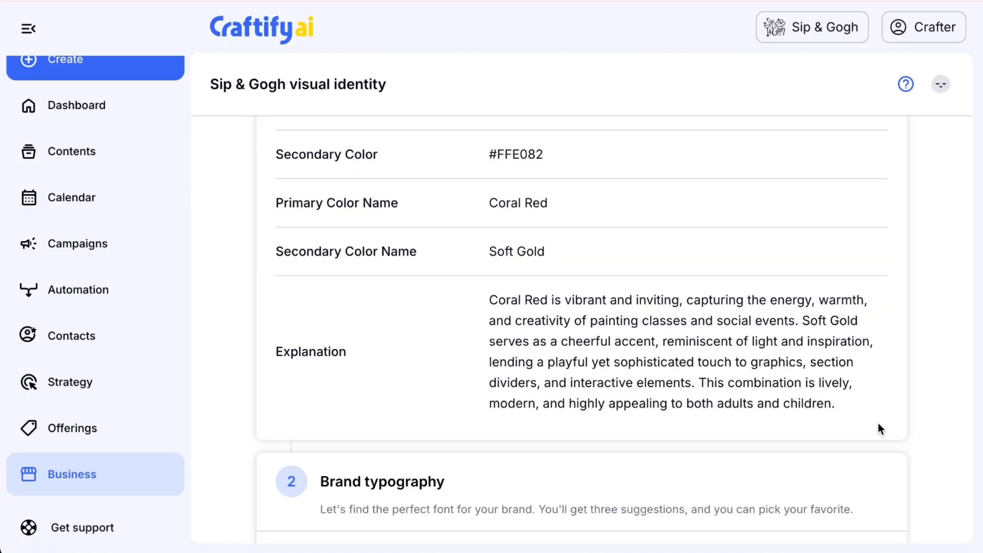
# Compare the suggested brand fonts, choose Montserrat, and finish the visual identity so it is applied to the business profile.
pyautogui.scroll(-3, 803, 428)
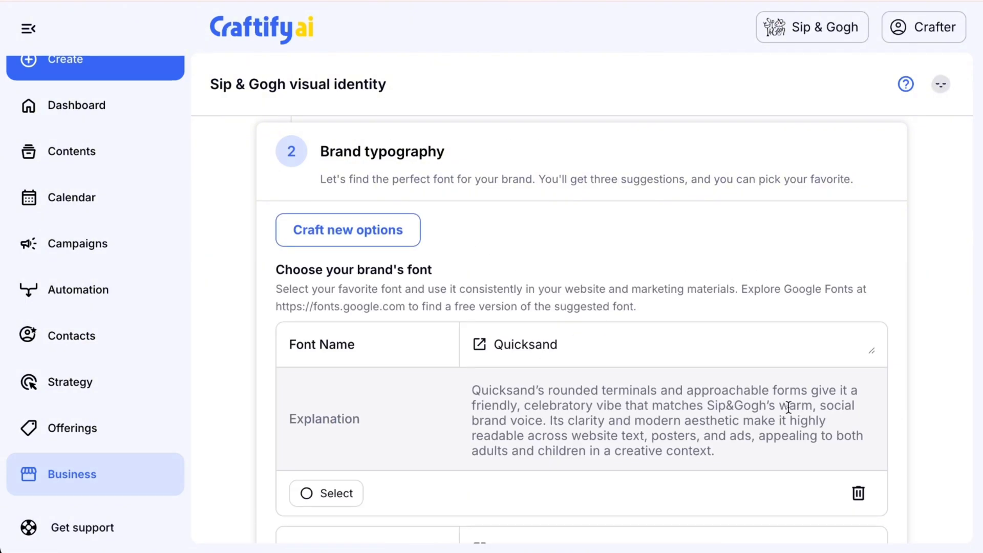
pyautogui.scroll(-5, 734, 353)
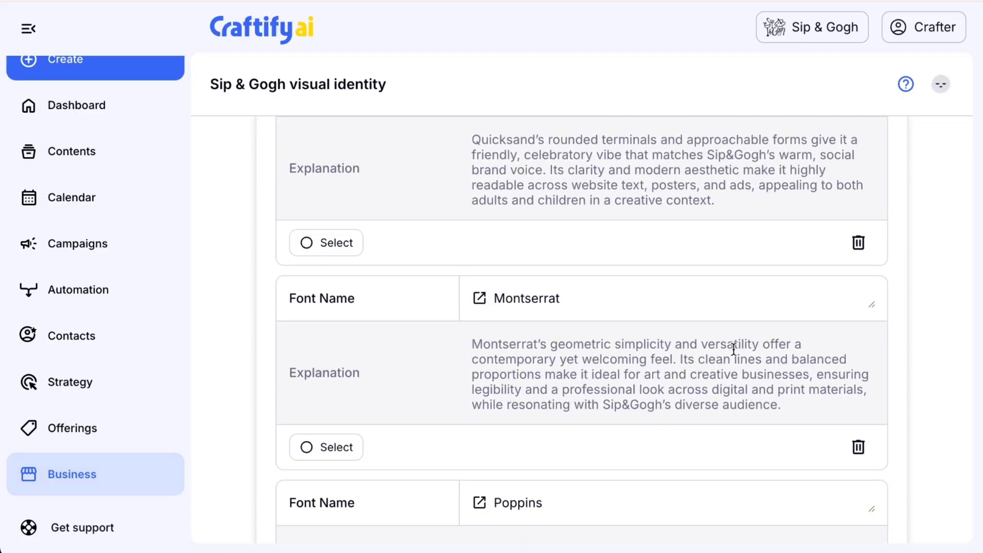
pyautogui.scroll(-1, 819, 390)
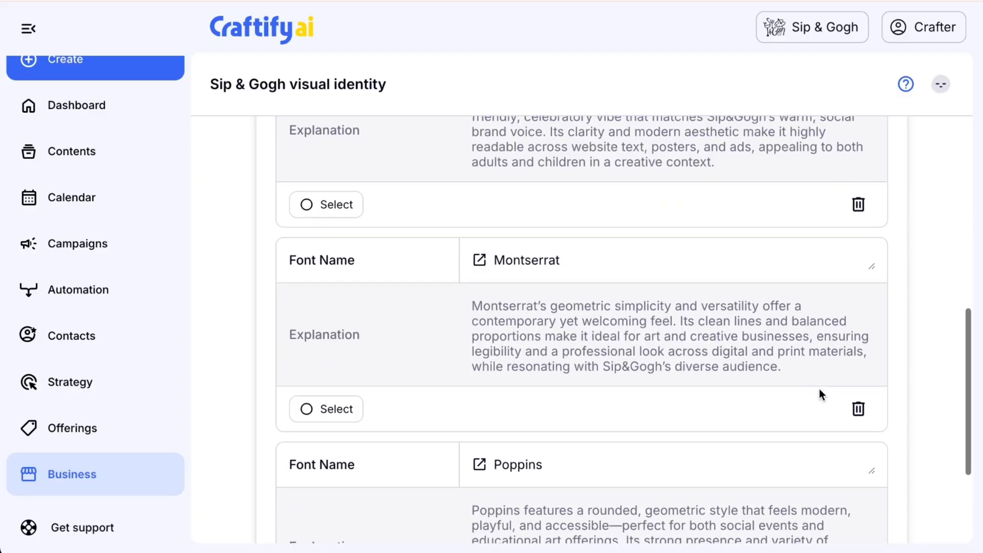
pyautogui.scroll(-3, 686, 484)
pyautogui.scroll(2, 686, 485)
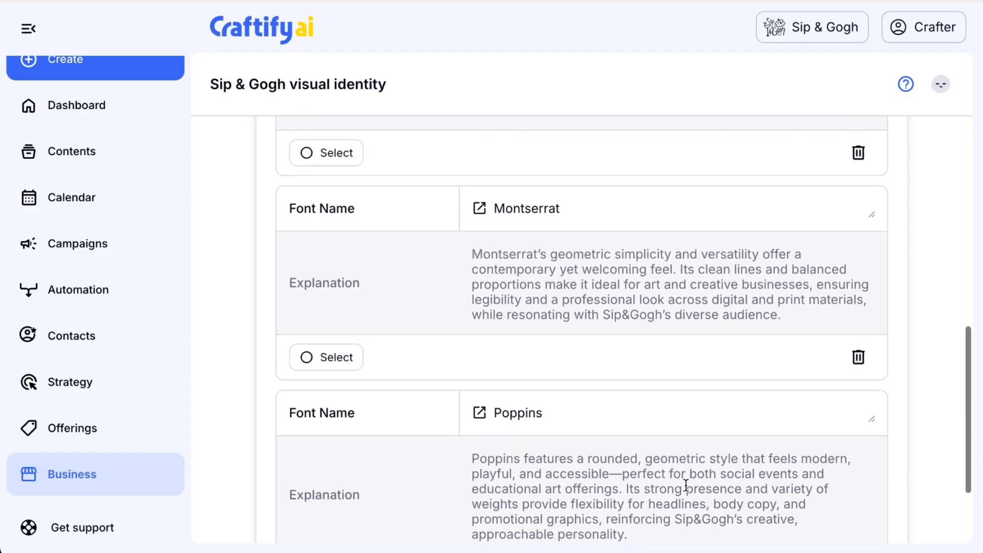
pyautogui.scroll(1, 686, 485)
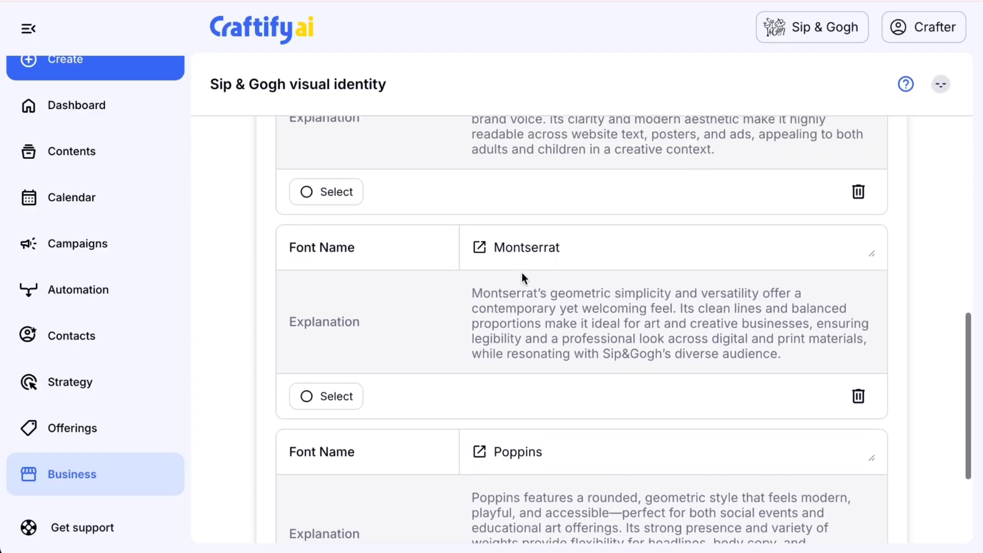
pyautogui.click(322, 404)
pyautogui.scroll(-4, 761, 391)
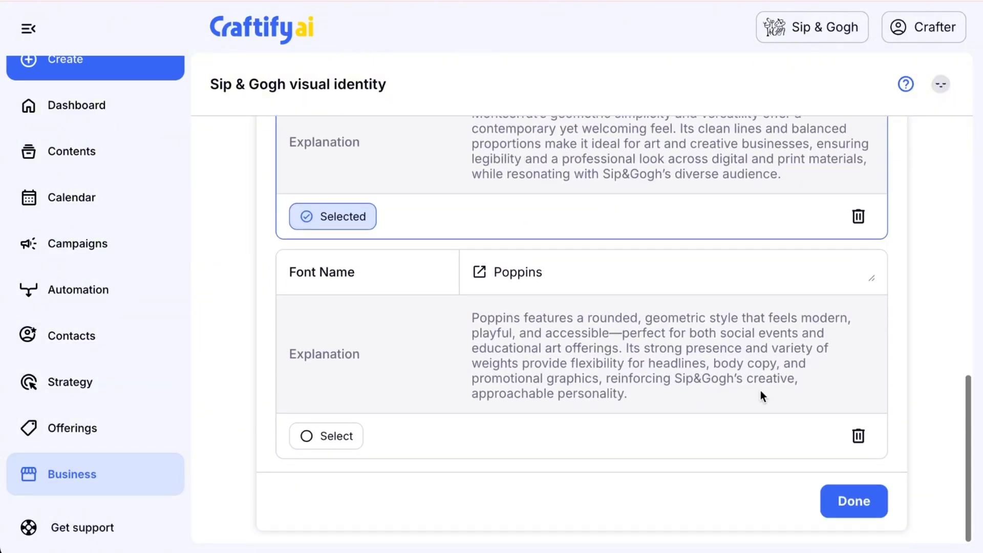
pyautogui.click(861, 501)
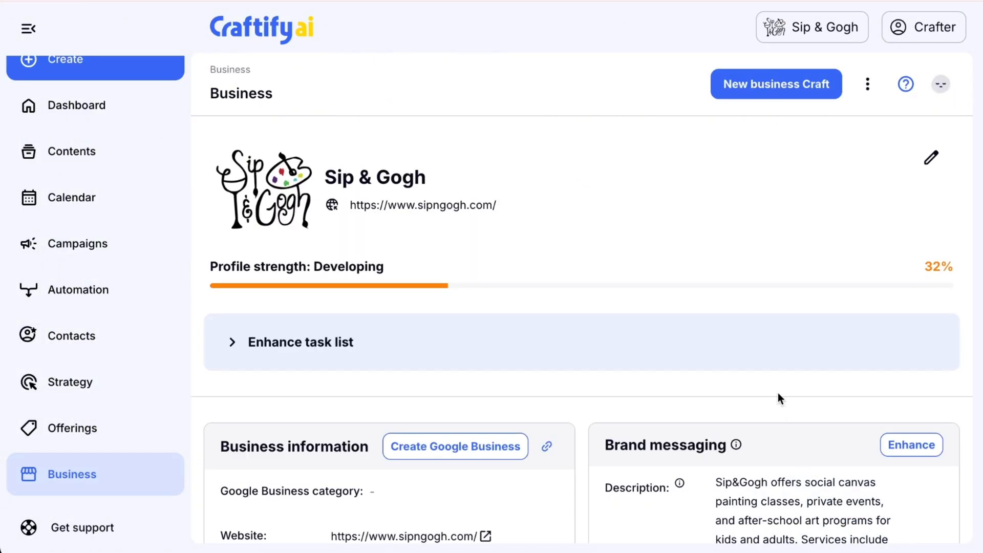
pyautogui.scroll(-15, 778, 394)
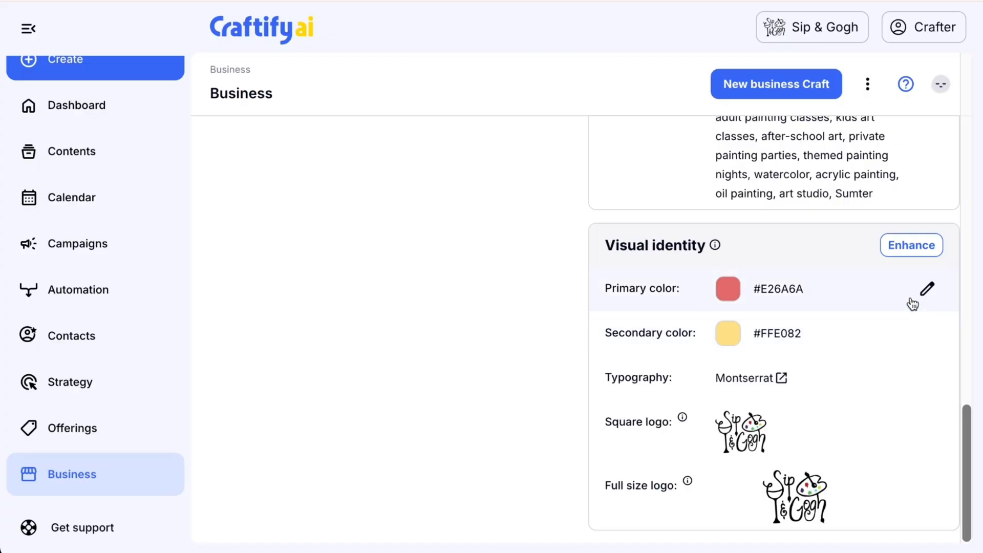
# Inspect the primary color's picker and its alternative color formats, and save the primary color as #E26A6A.
pyautogui.click(928, 290)
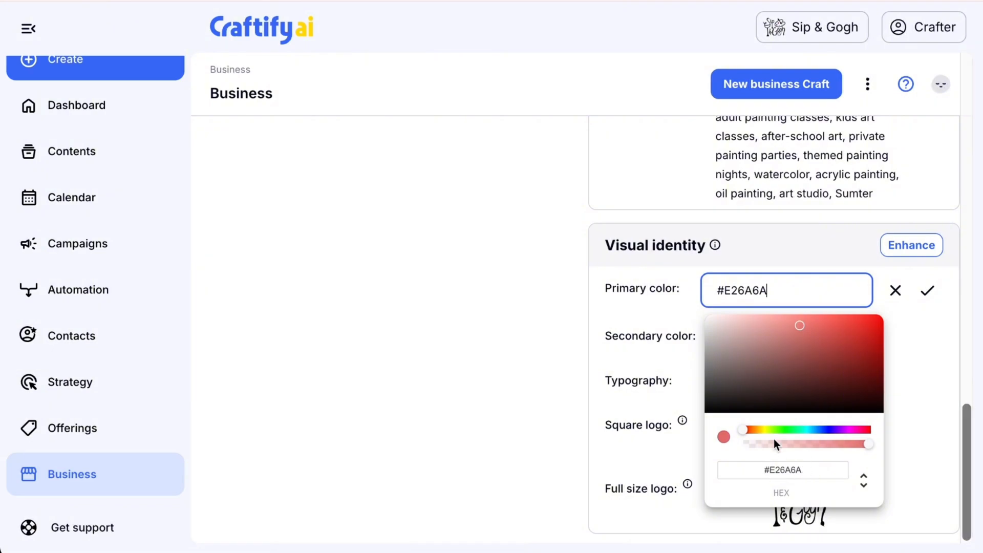
pyautogui.click(864, 485)
pyautogui.click(864, 487)
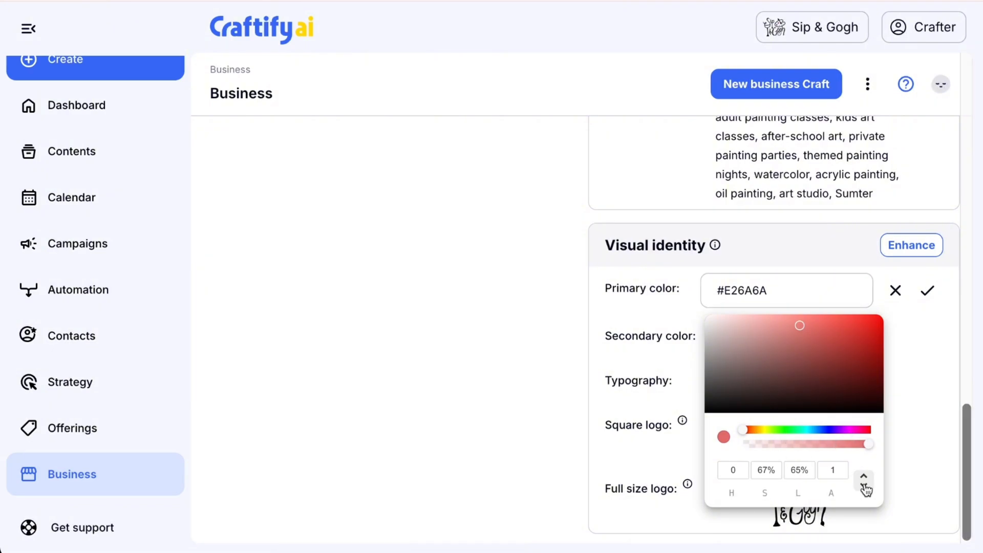
pyautogui.click(509, 413)
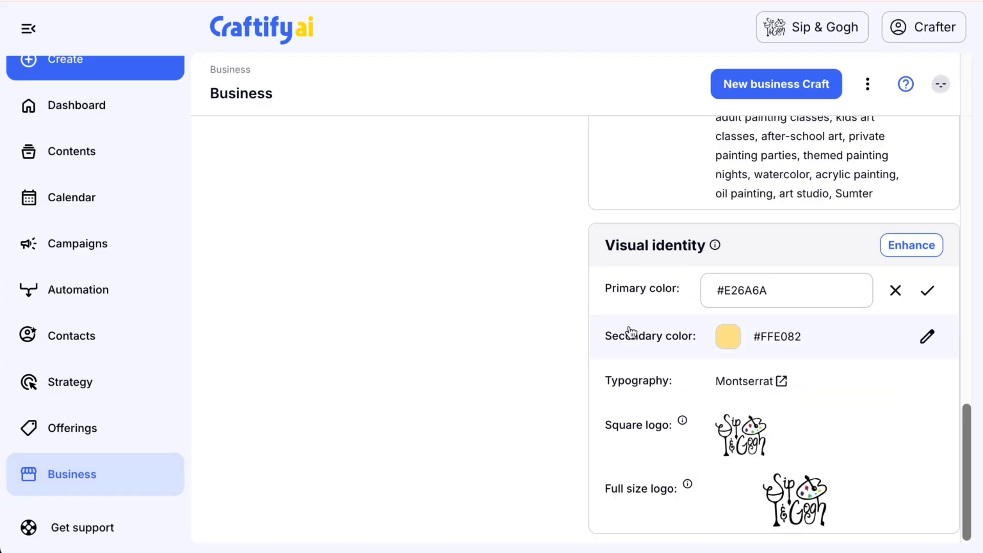
pyautogui.click(928, 291)
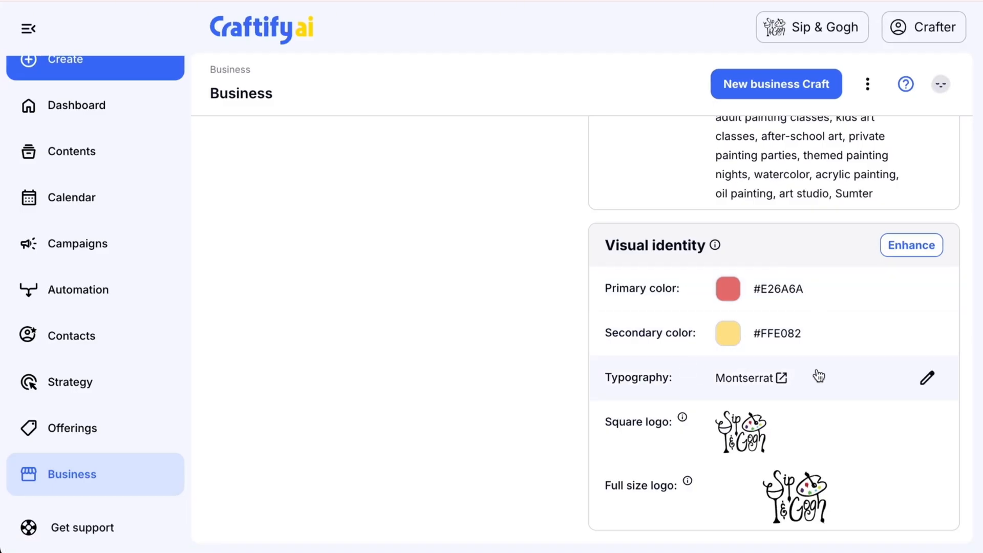
# Open the typography value of the visual identity for editing and save it as Montserrat.
pyautogui.click(927, 378)
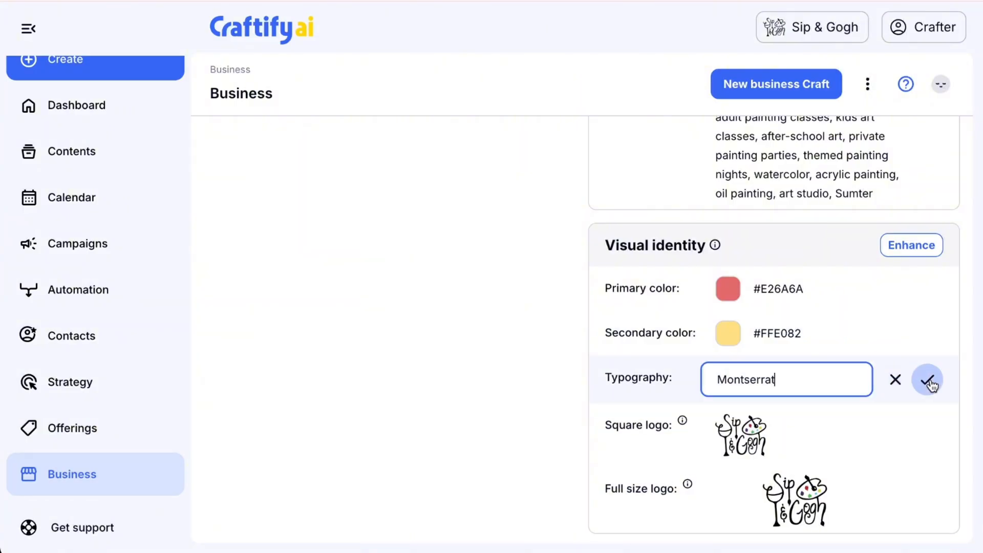
pyautogui.moveTo(683, 423)
pyautogui.click(928, 381)
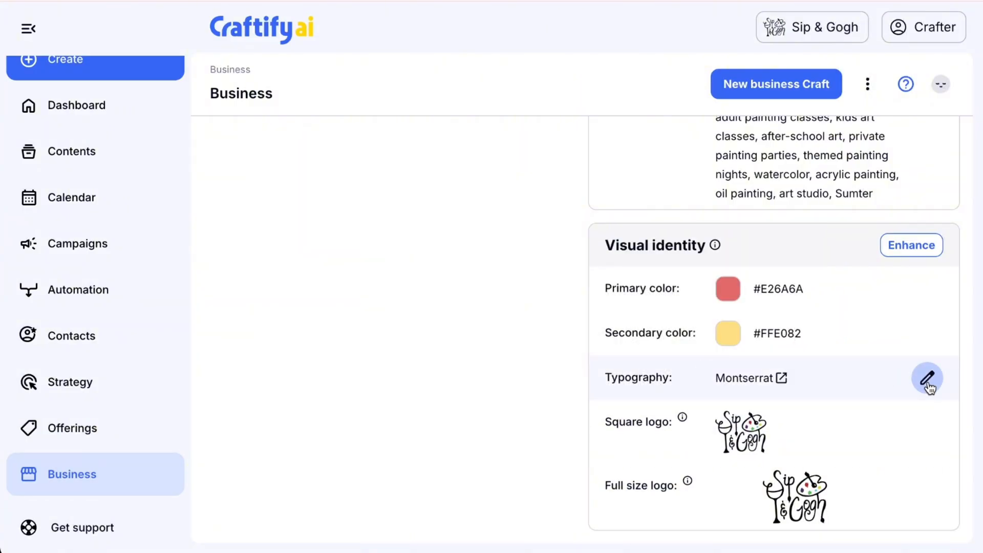
# Examine the business information section for contact, social media and messaging fields that still need filling in.
pyautogui.scroll(10, 602, 358)
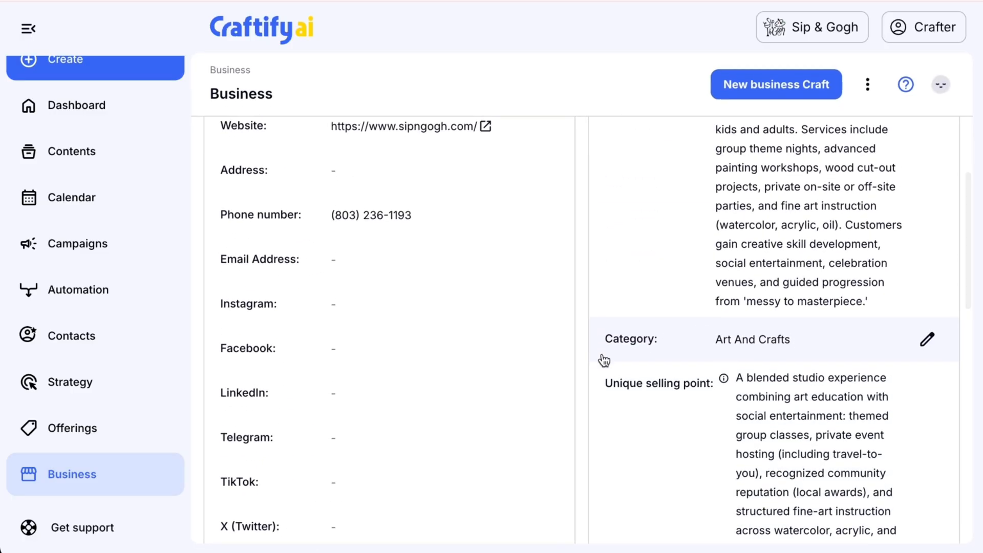
pyautogui.scroll(5, 605, 361)
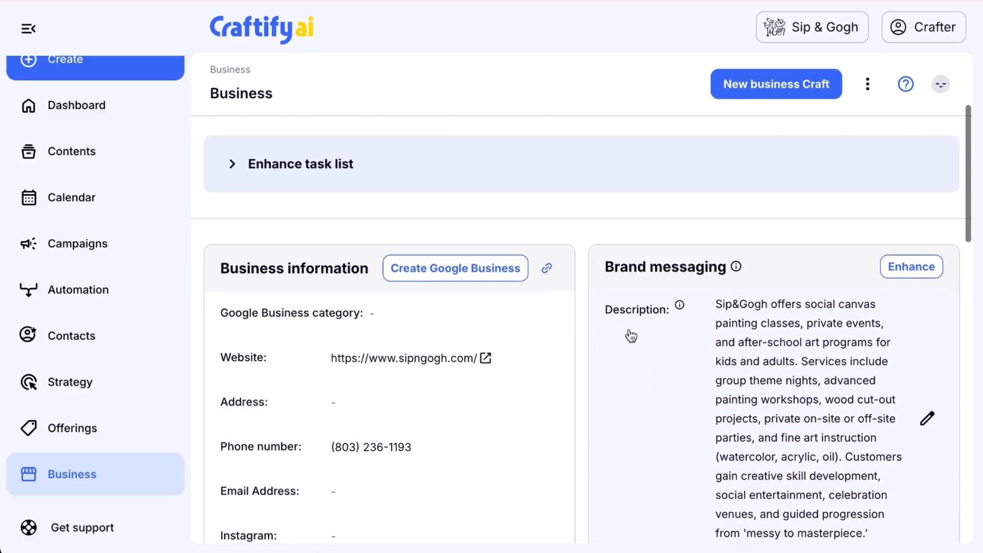
pyautogui.scroll(-1, 268, 287)
pyautogui.scroll(-4, 410, 294)
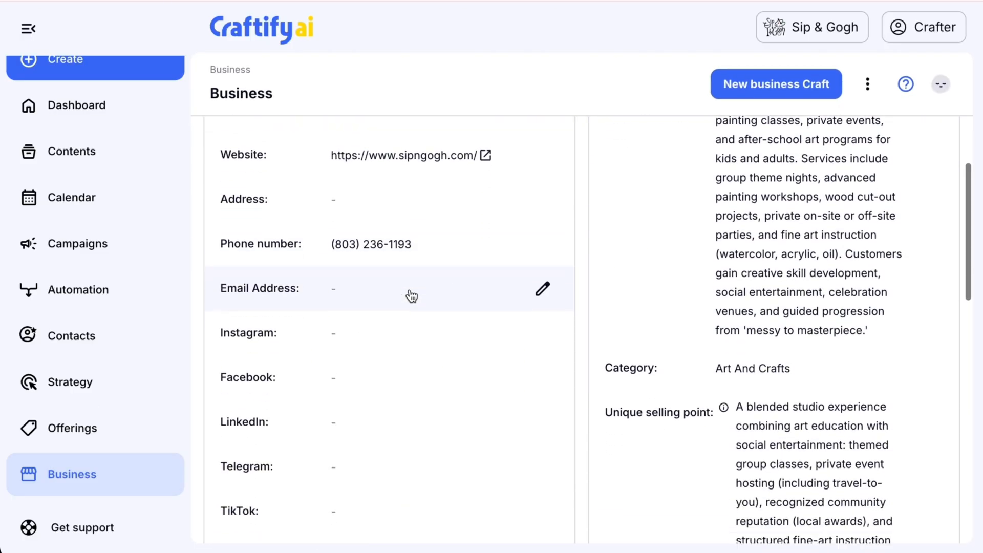
pyautogui.scroll(-4, 368, 474)
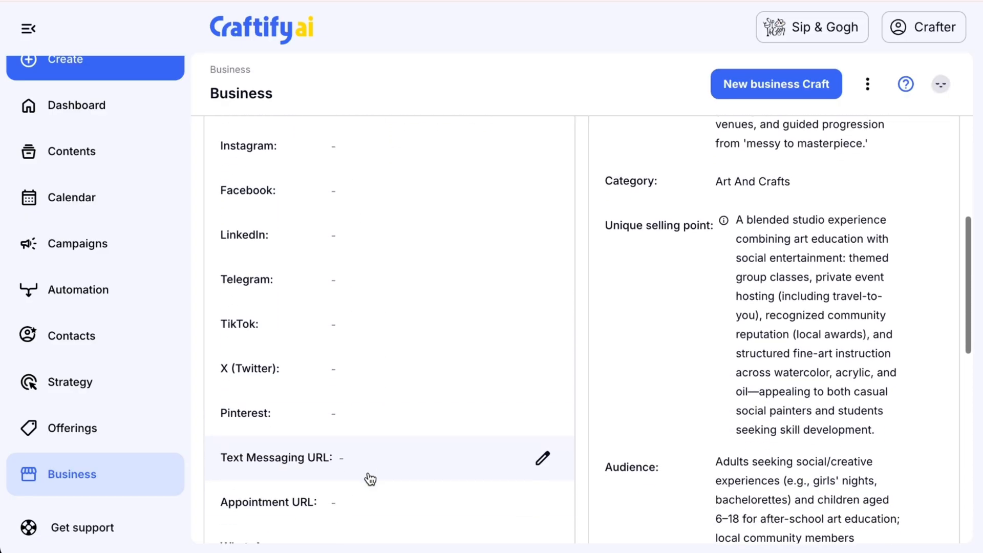
pyautogui.scroll(-1, 370, 479)
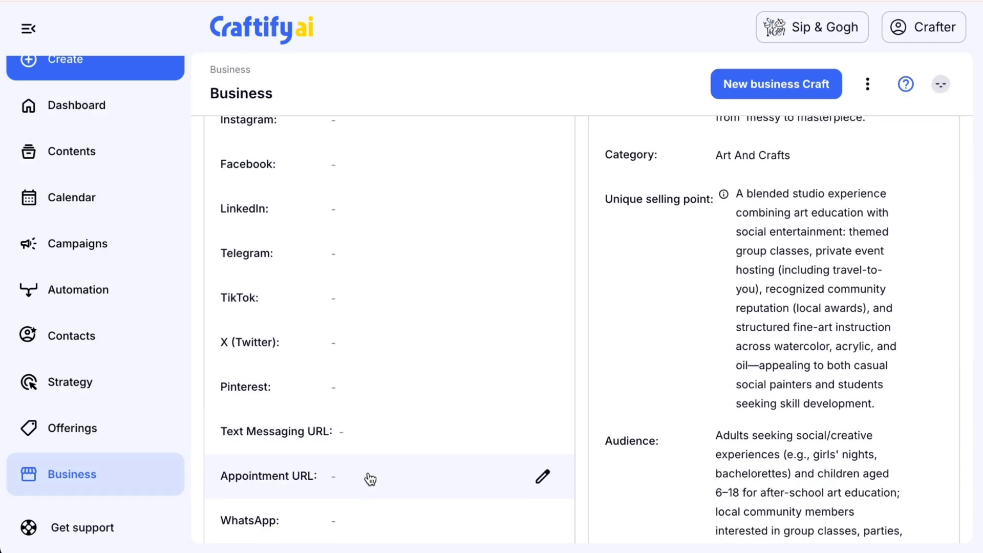
# Link the existing Google Business profile through a Google account, keeping the current web page URL and saving Google's business phone number value.
pyautogui.scroll(9, 371, 479)
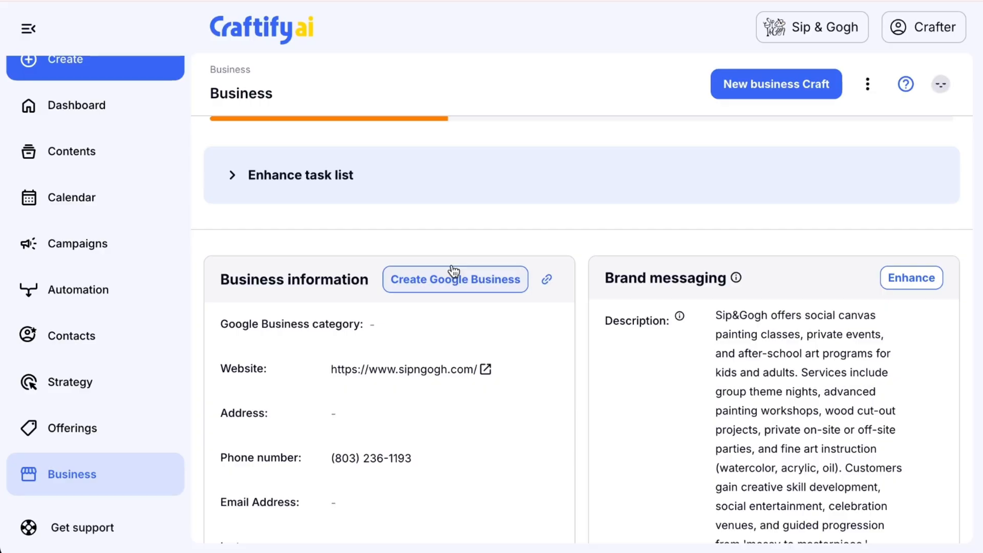
pyautogui.click(548, 282)
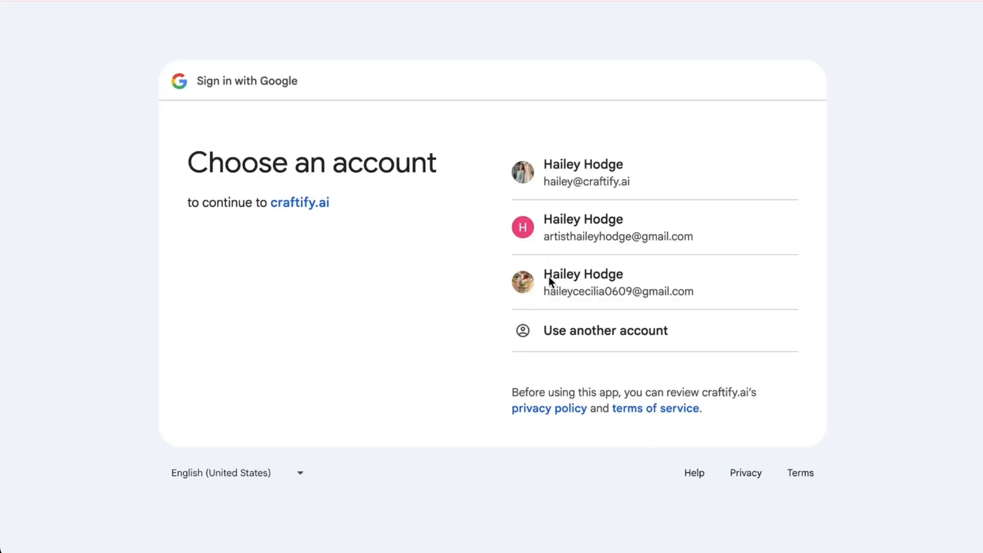
pyautogui.click(575, 275)
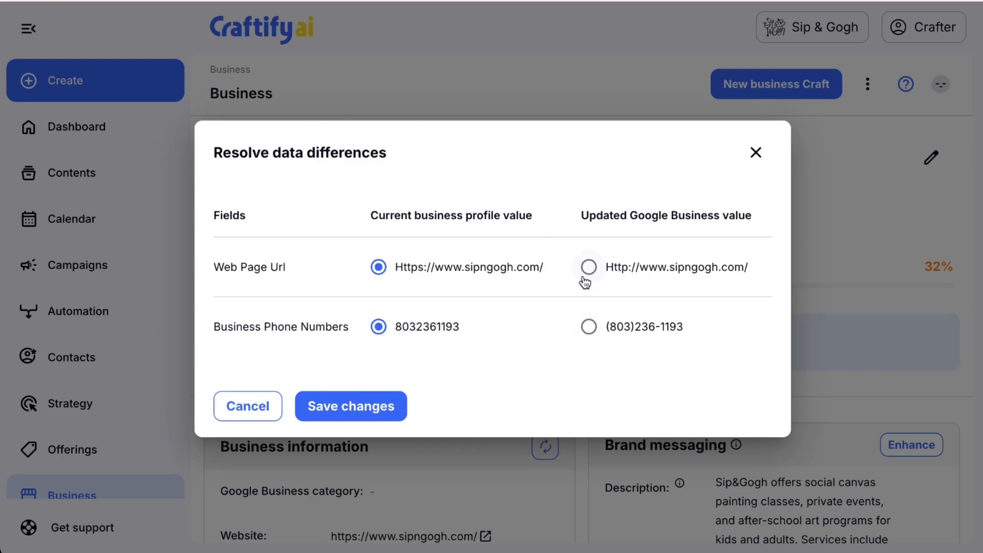
pyautogui.click(589, 326)
pyautogui.click(366, 407)
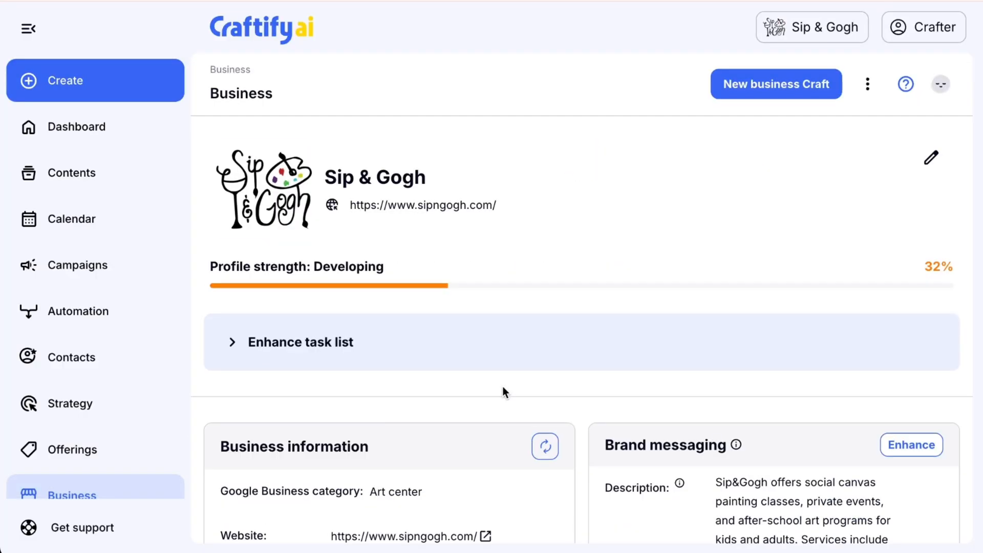
# Review the business information fields synced from Google Business, from the category and address down to the Google review link and tags.
pyautogui.scroll(-4, 502, 392)
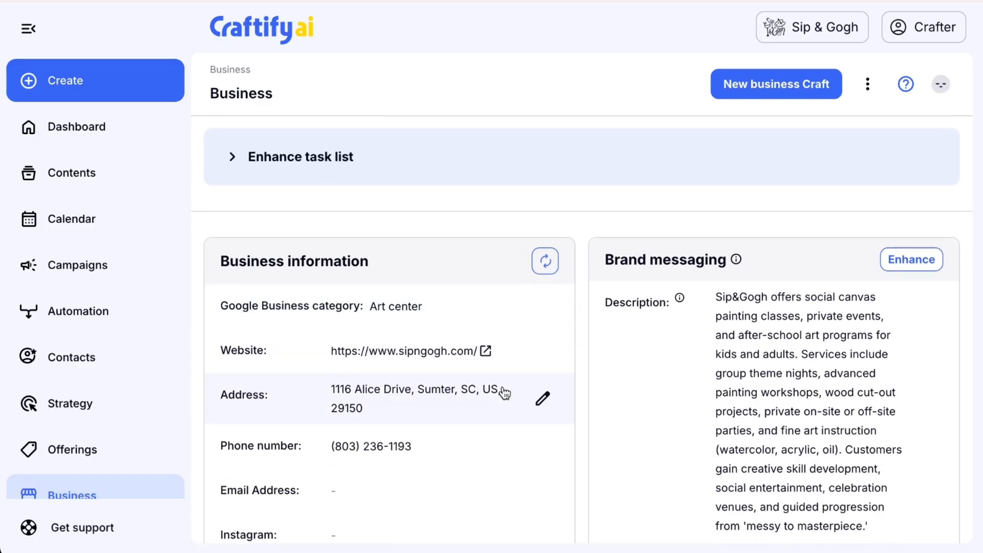
pyautogui.scroll(-3, 472, 353)
pyautogui.scroll(3, 476, 355)
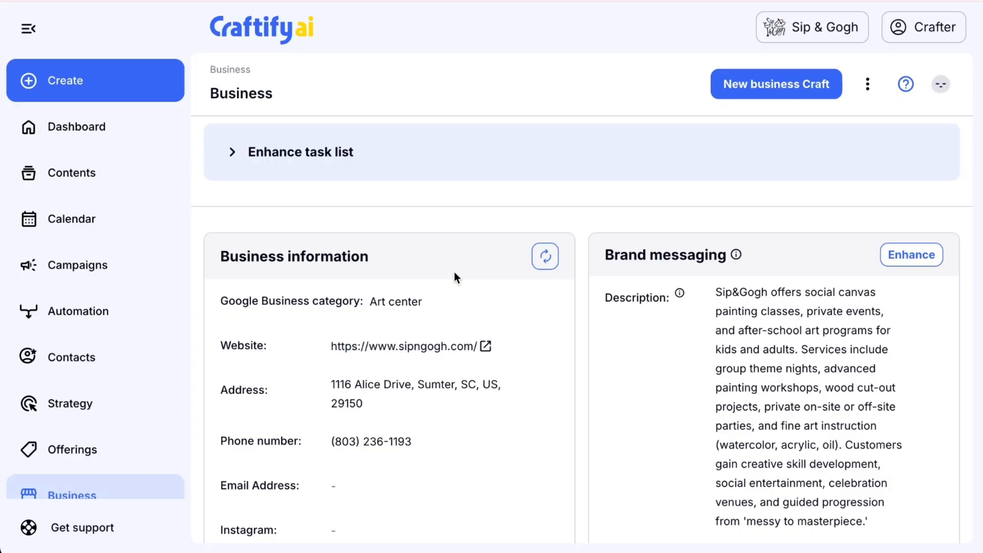
pyautogui.scroll(-5, 383, 440)
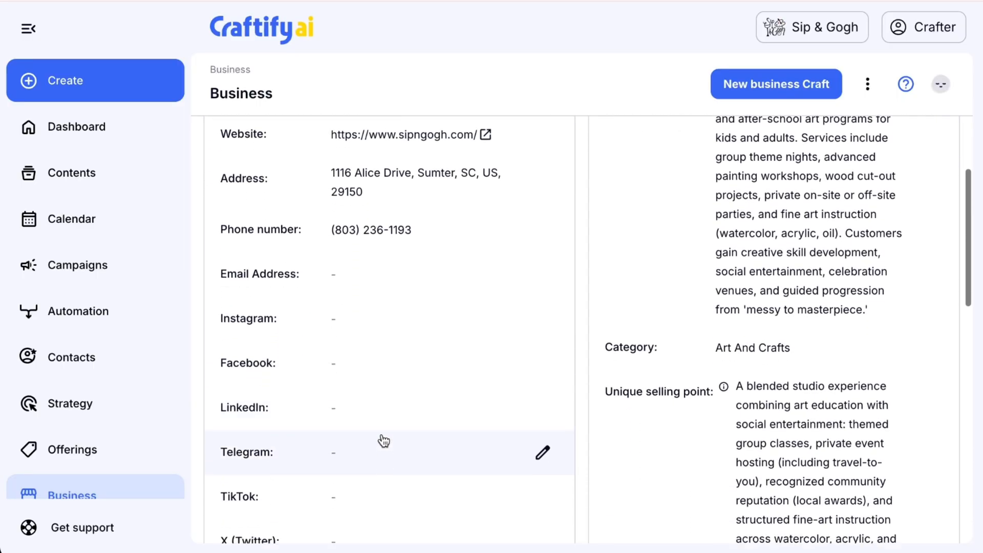
pyautogui.scroll(-8, 383, 441)
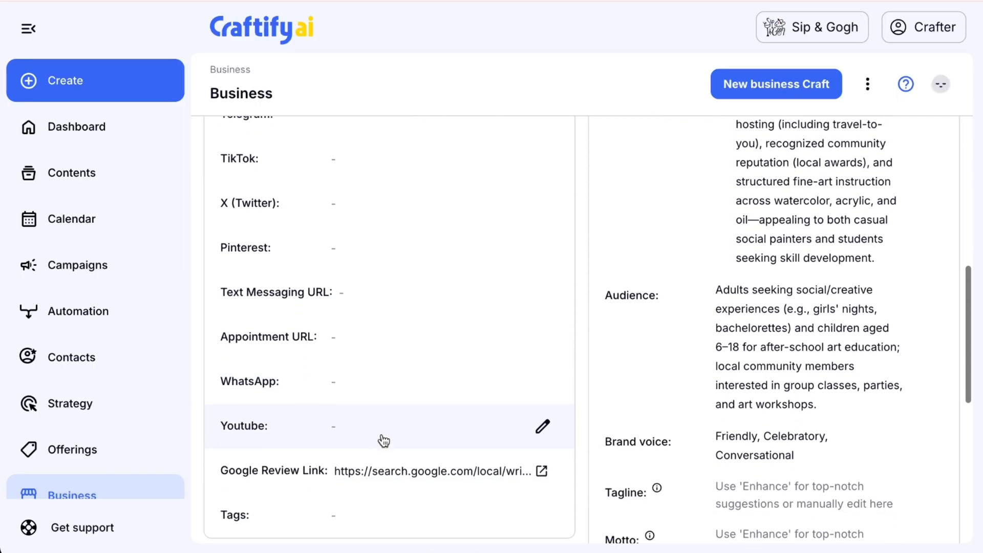
pyautogui.scroll(1, 400, 504)
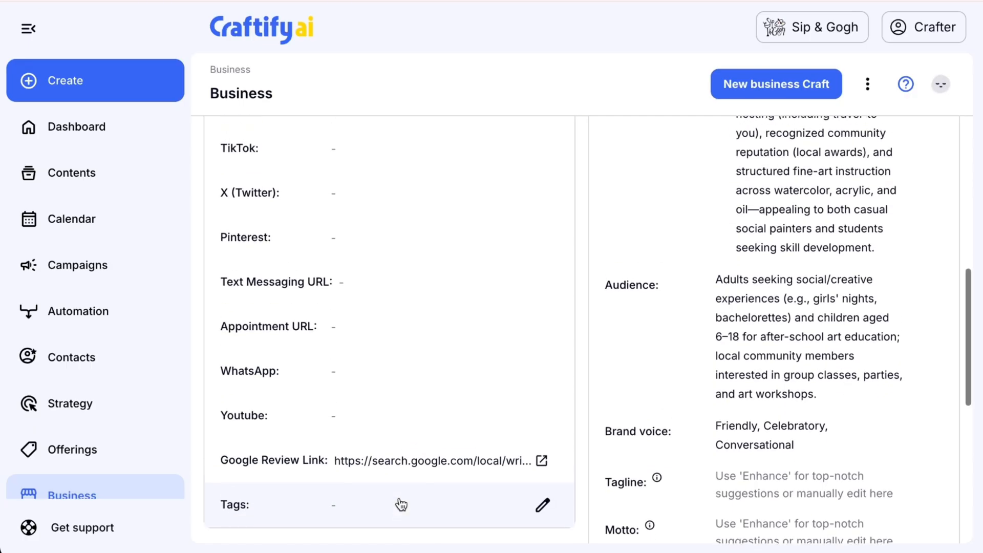
pyautogui.scroll(13, 401, 504)
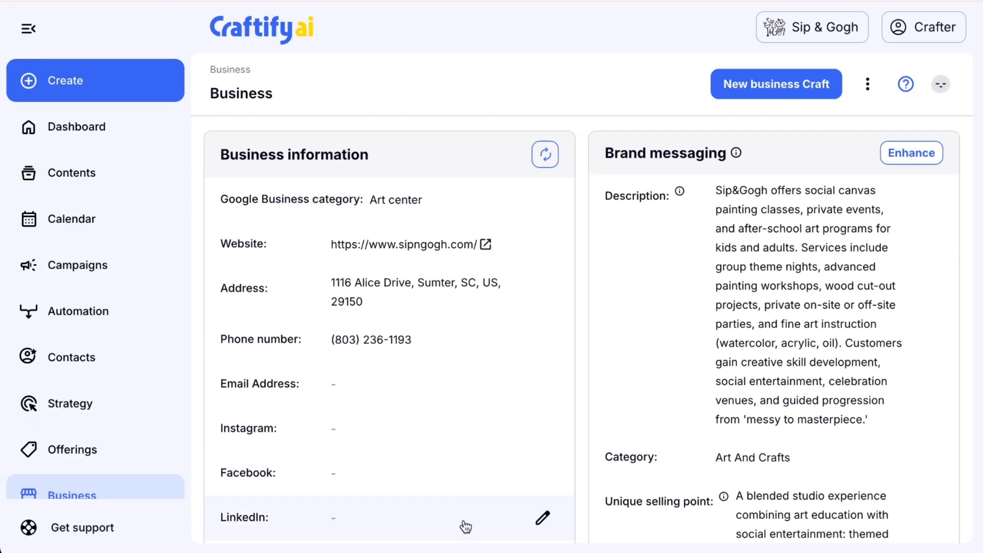
pyautogui.click(542, 428)
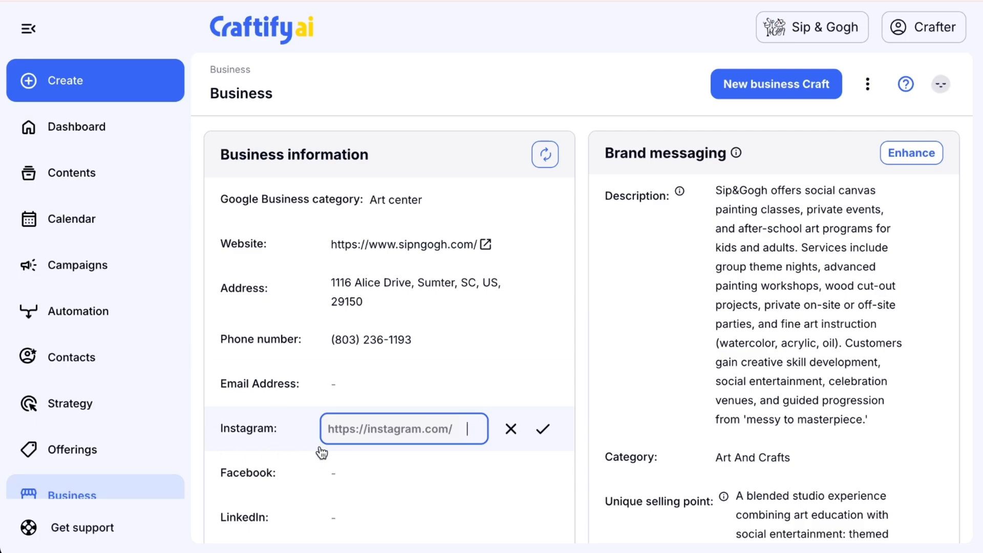
pyautogui.scroll(1, 461, 454)
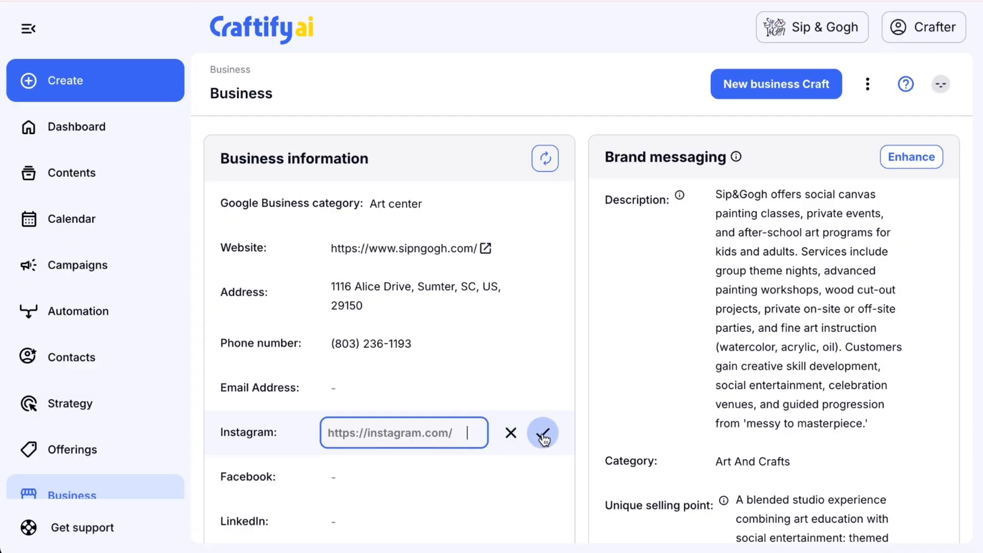
pyautogui.write('sipb')
pyautogui.write('\\')
pyautogui.press('BackSpace')
pyautogui.press('BackSpace')
pyautogui.press('BackSpace')
pyautogui.press('BackSpace')
pyautogui.press('BackSpace')
pyautogui.press('BackSpace')
pyautogui.press('BackSpace')
pyautogui.write('sip')
pyautogui.click(544, 433)
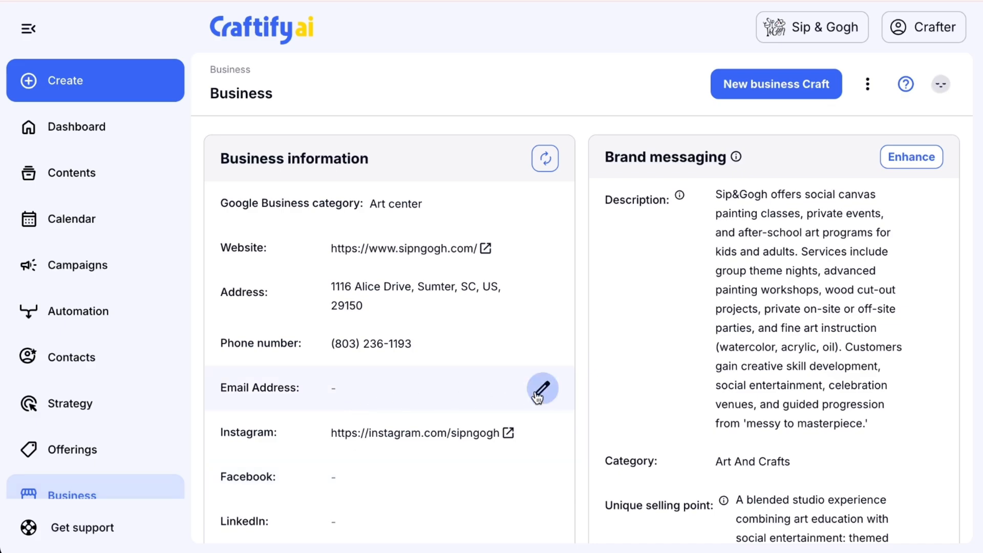
# Review the remaining social media fields and the brand messaging section, including its tagline and motto.
pyautogui.scroll(-1, 439, 430)
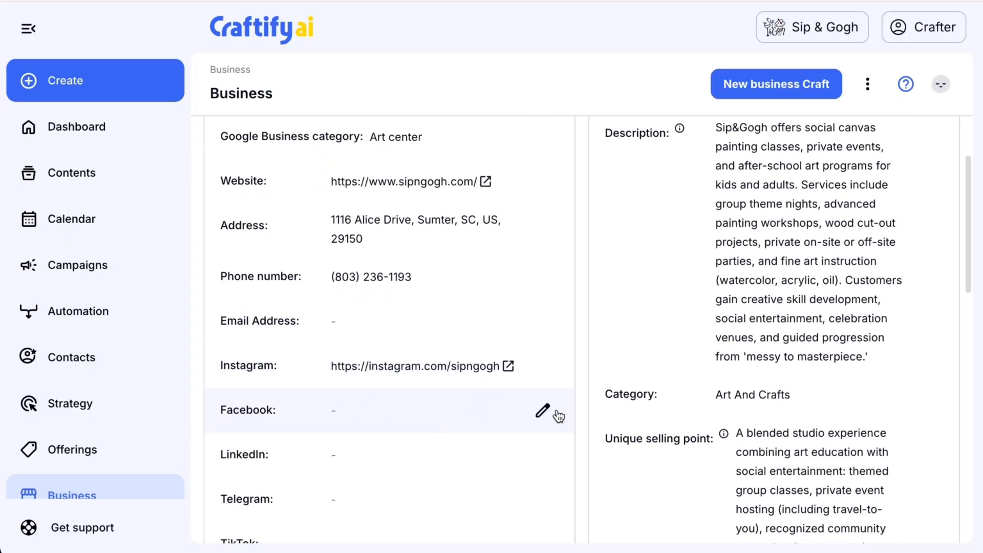
pyautogui.scroll(-2, 496, 465)
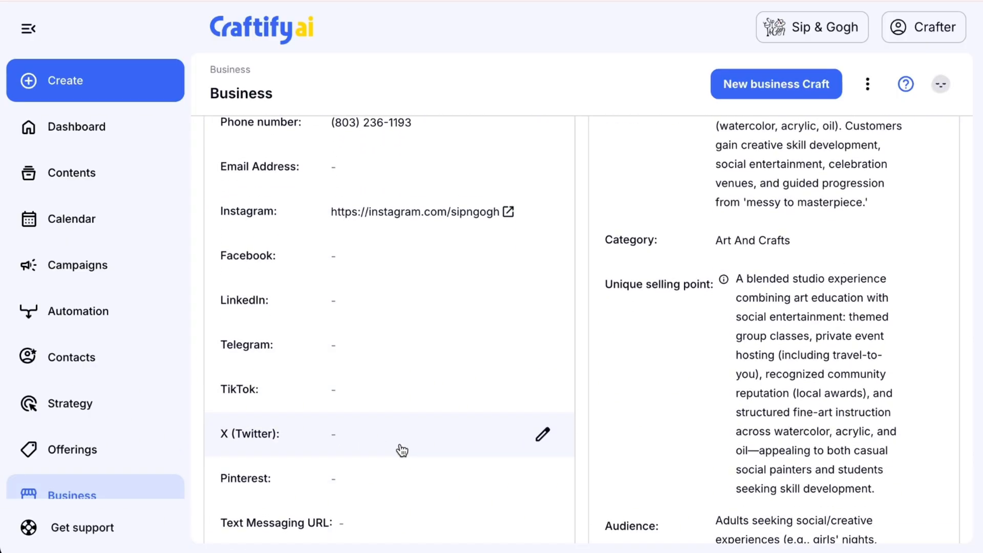
pyautogui.scroll(-4, 402, 450)
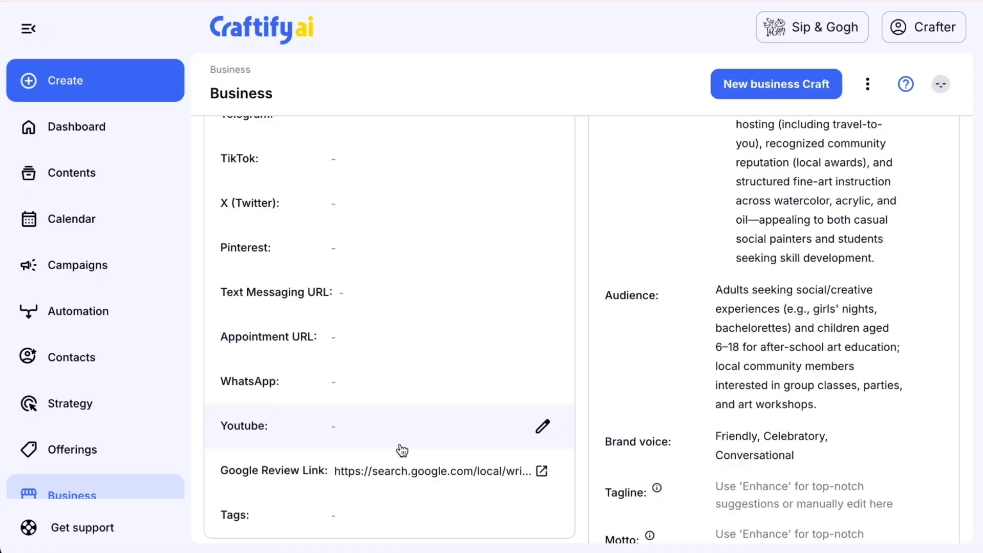
pyautogui.scroll(-1, 438, 427)
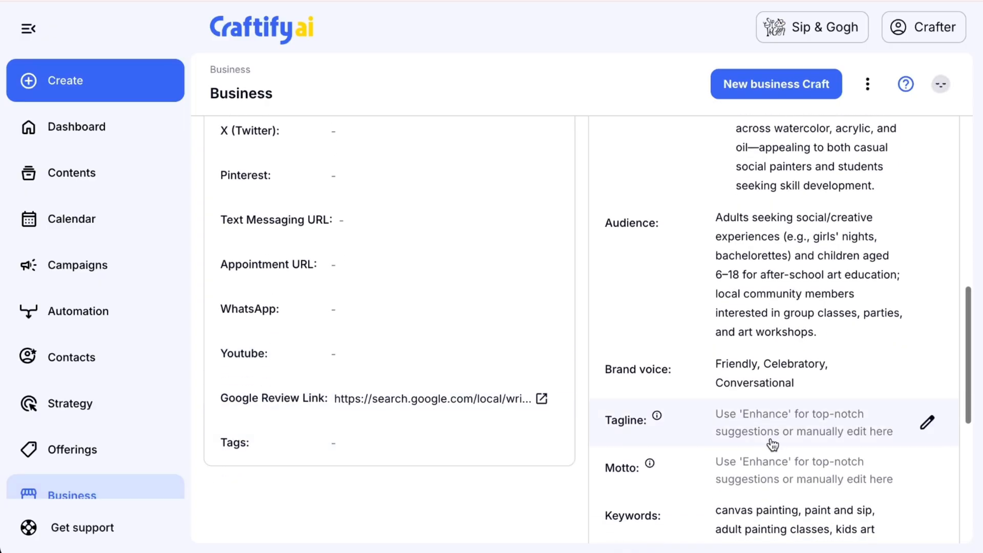
pyautogui.scroll(10, 772, 445)
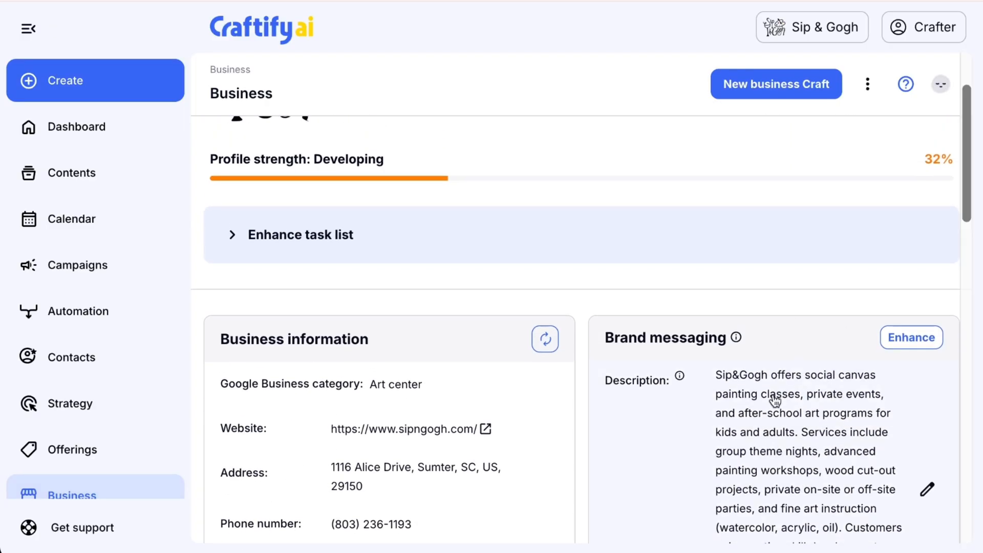
pyautogui.scroll(-3, 776, 401)
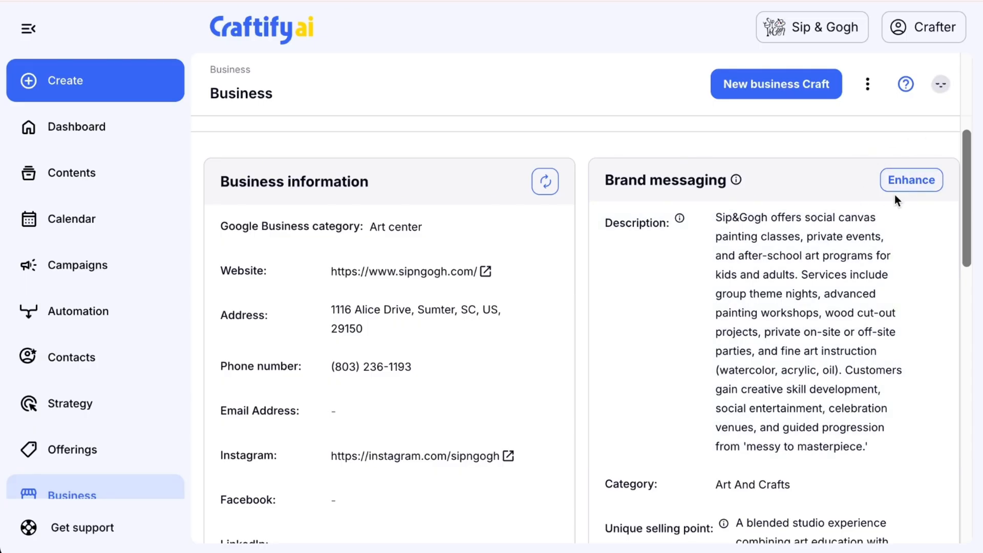
# Open the Enhance flow for brand messaging, examine its business information options, and return to the business profile.
pyautogui.click(909, 191)
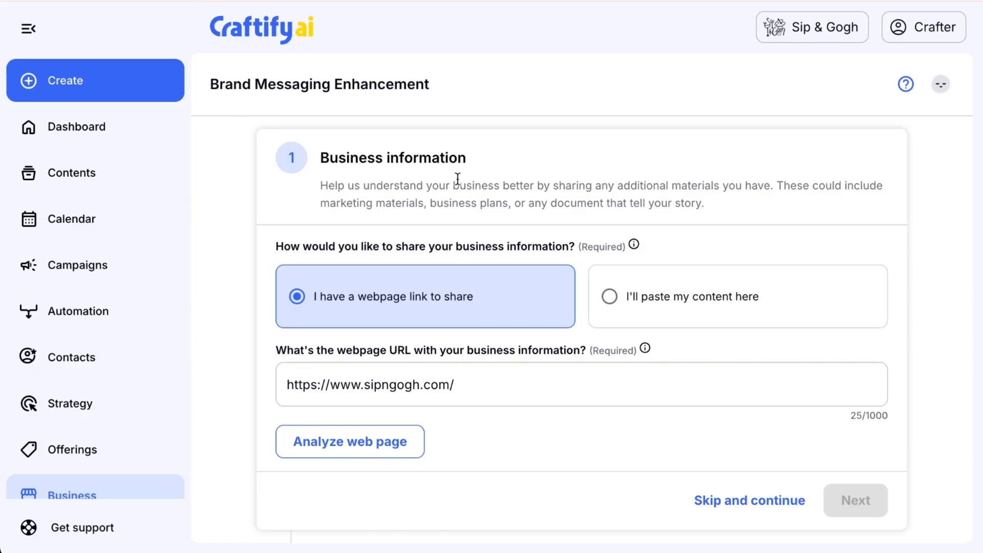
pyautogui.scroll(-2, 511, 420)
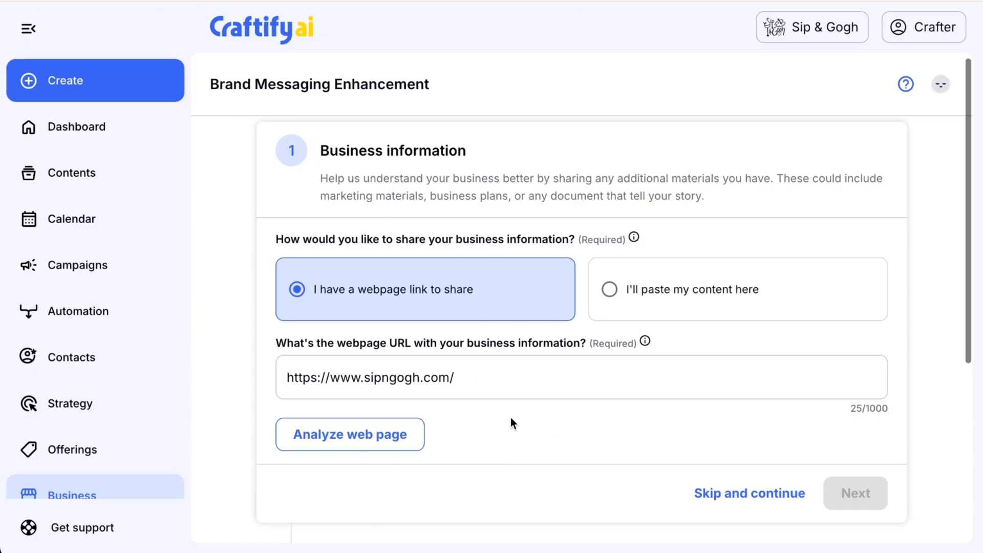
pyautogui.scroll(2, 511, 417)
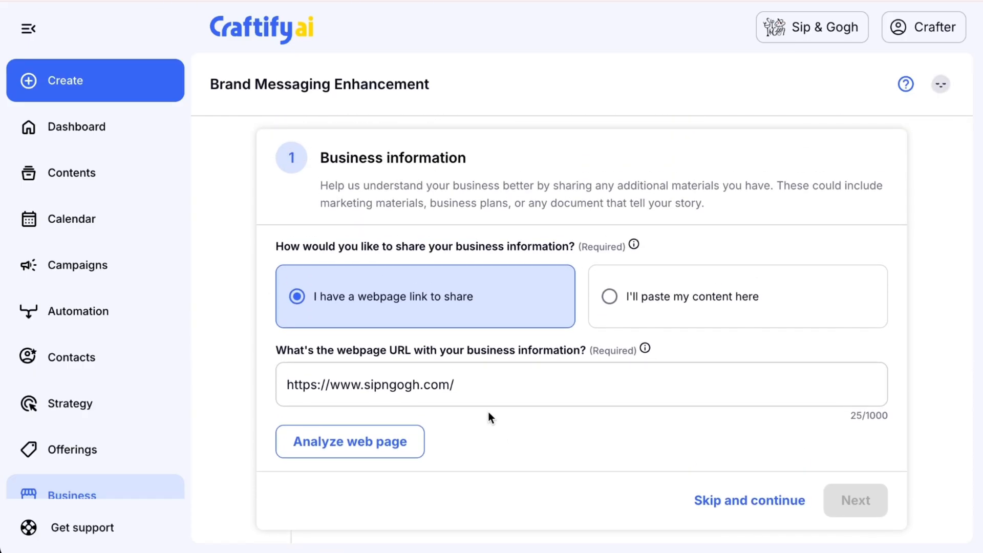
pyautogui.click(45, 491)
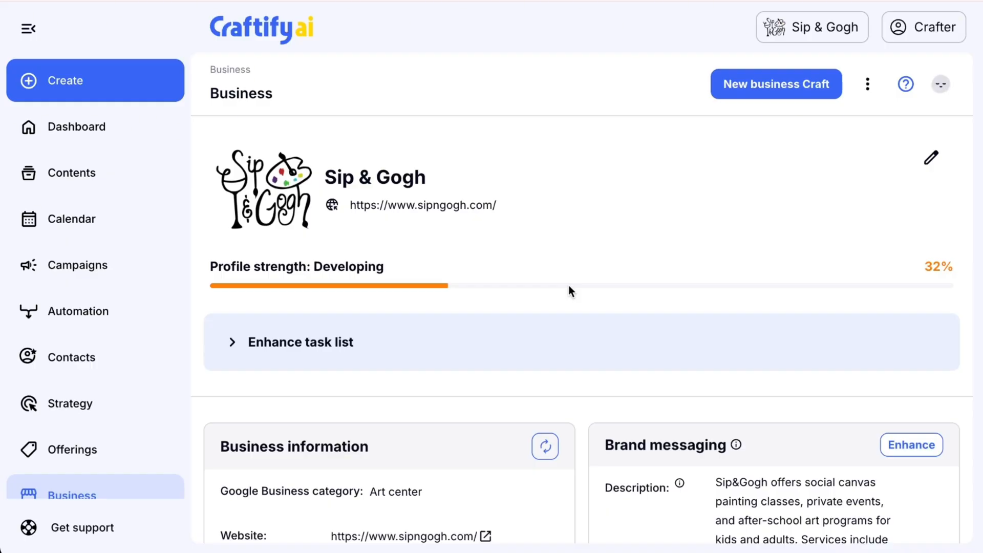
pyautogui.scroll(-4, 569, 287)
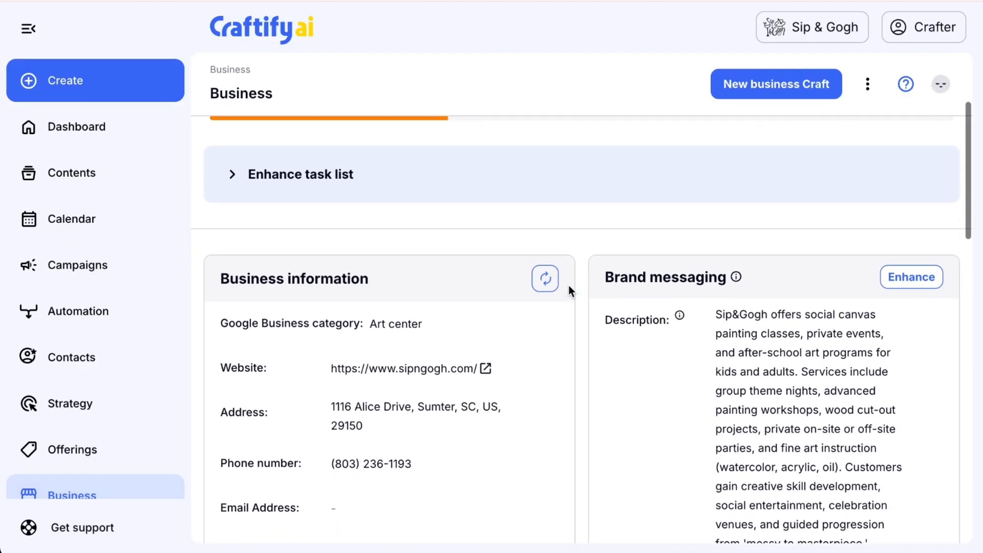
# Open the Integrations page in the account settings and review the Zapier, TikTok, Facebook and Instagram, and Google Business connections.
pyautogui.scroll(3, 569, 287)
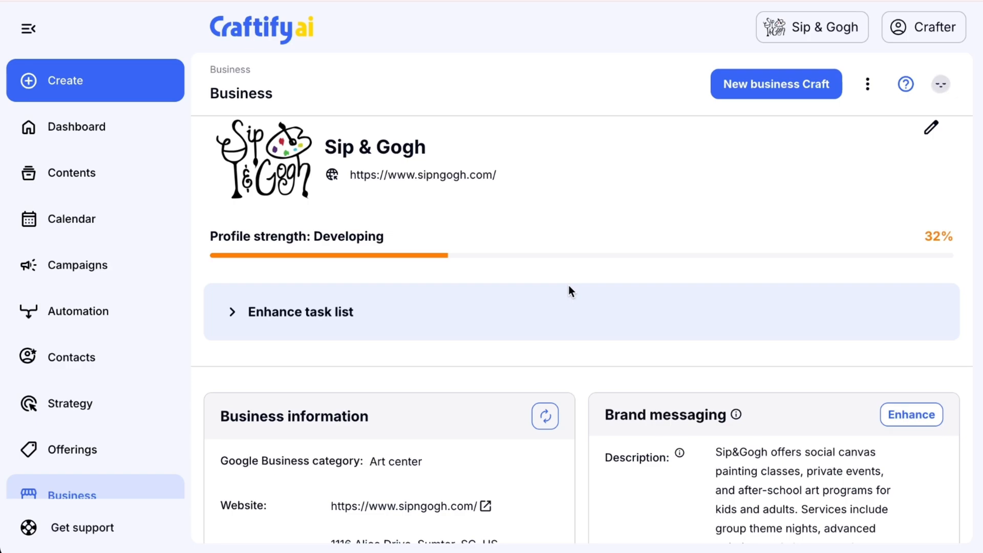
pyautogui.click(922, 27)
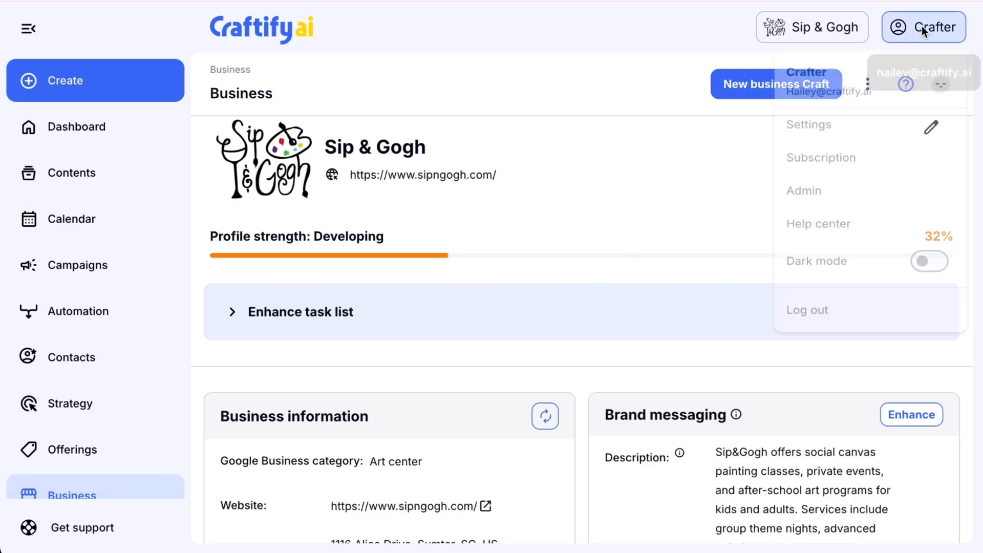
pyautogui.click(782, 142)
pyautogui.scroll(-3, 483, 314)
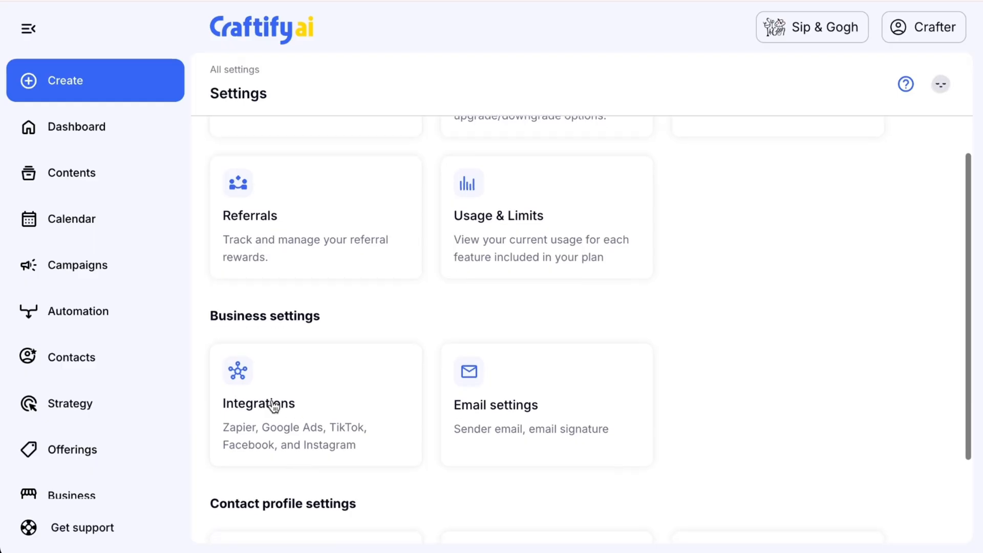
pyautogui.click(325, 399)
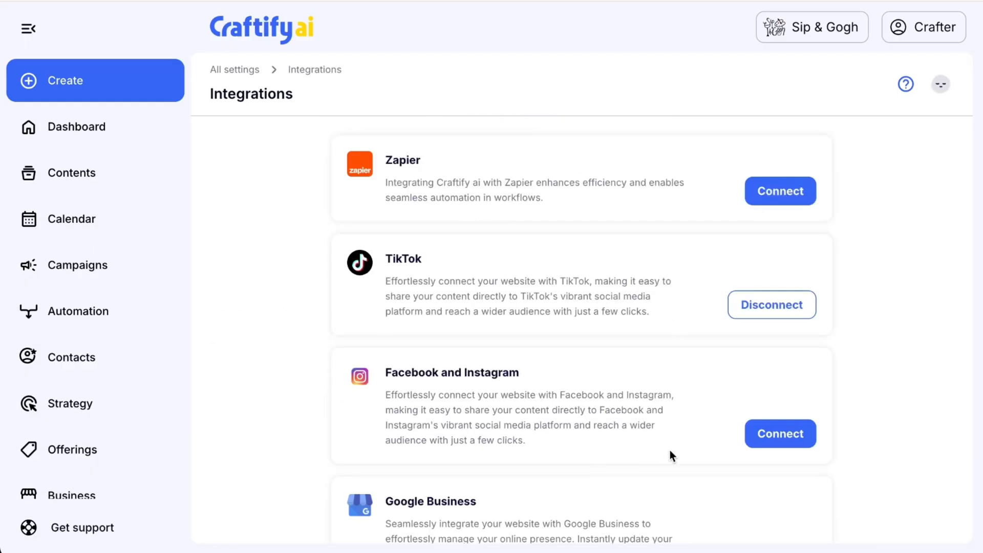
pyautogui.scroll(-2, 625, 276)
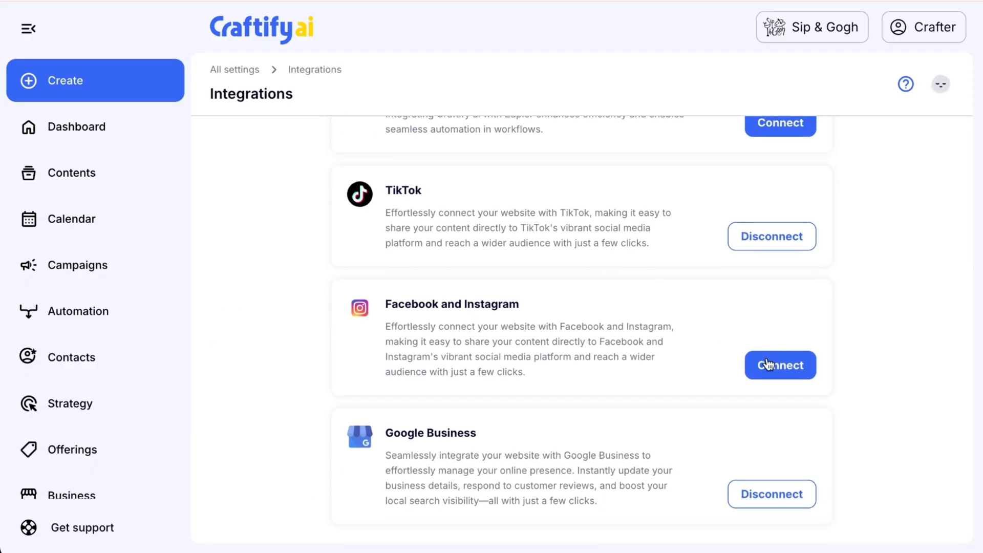
pyautogui.scroll(2, 717, 468)
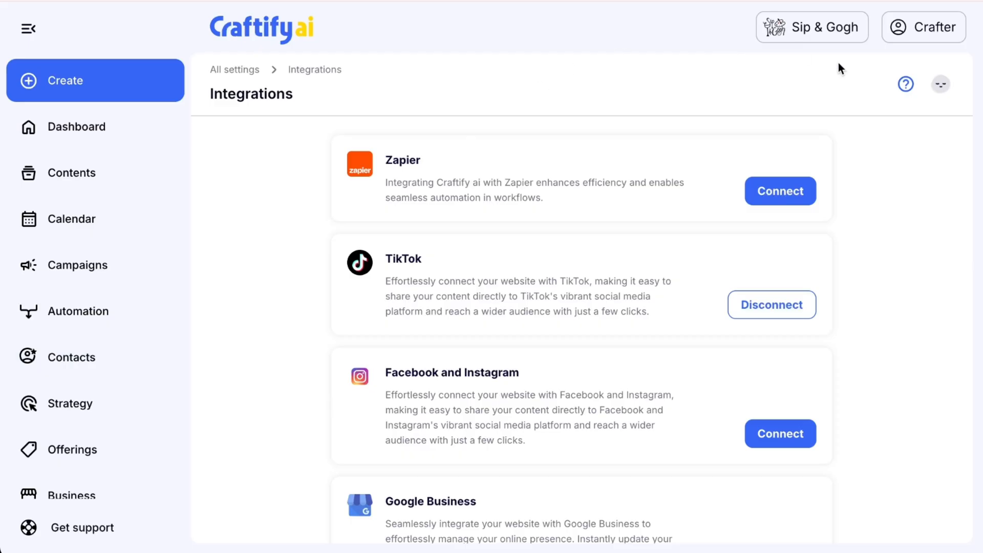
# Return to the settings overview and open Email settings under Business settings.
pyautogui.click(237, 72)
pyautogui.scroll(-4, 352, 377)
pyautogui.scroll(-1, 355, 378)
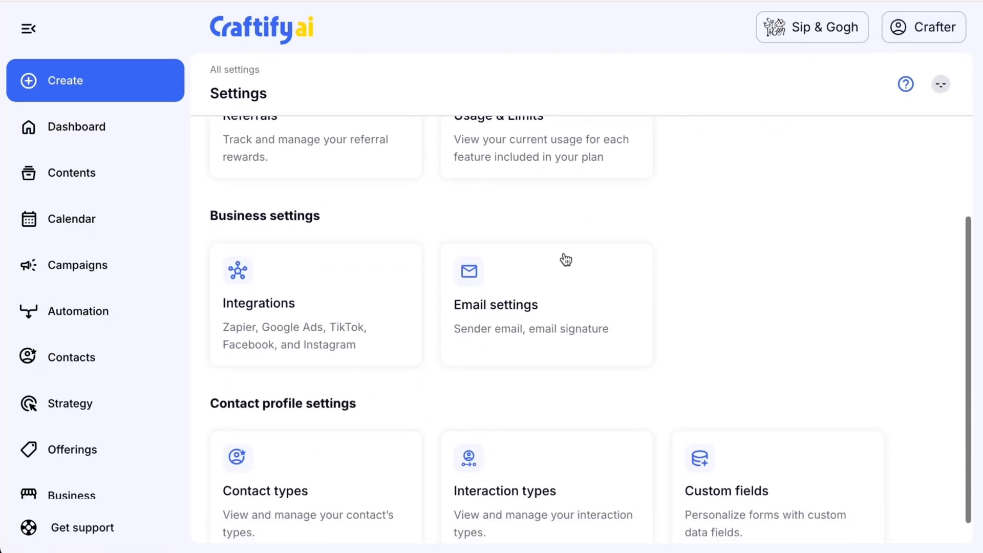
pyautogui.click(529, 338)
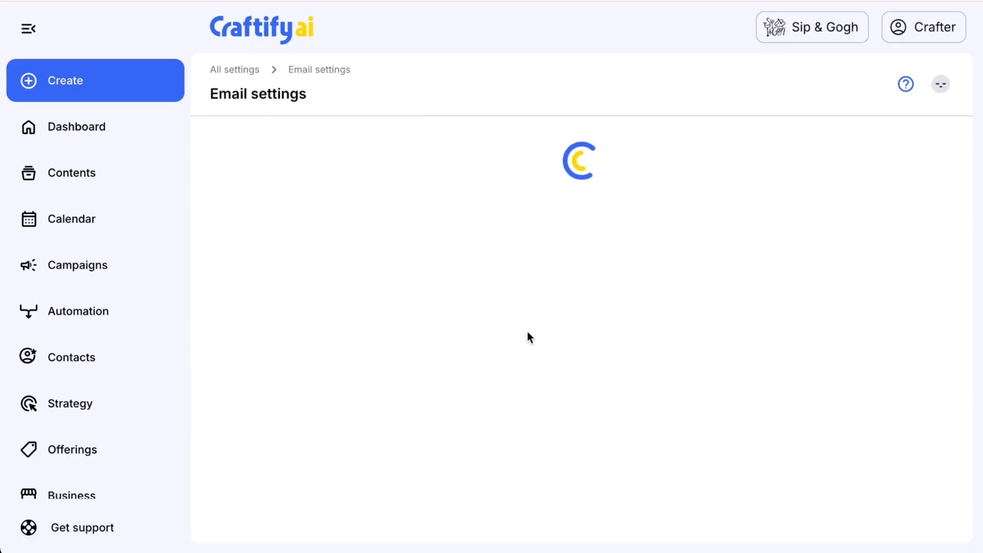